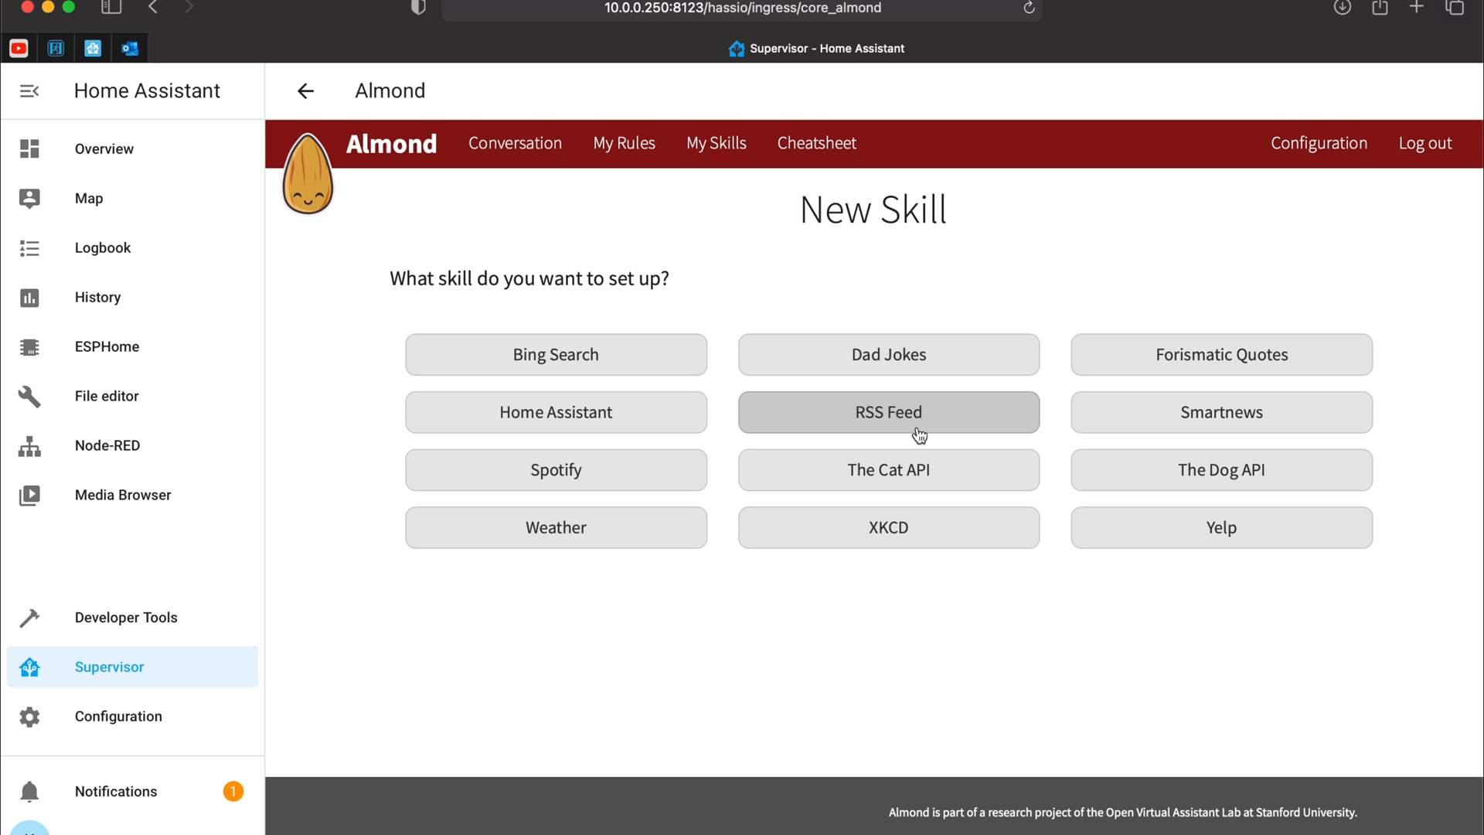
Add the Bing Search skill to Almond and check its card in the skills list
left_click(622, 373)
scroll(662, 397, "down", 10)
scroll(666, 400, "down", 15)
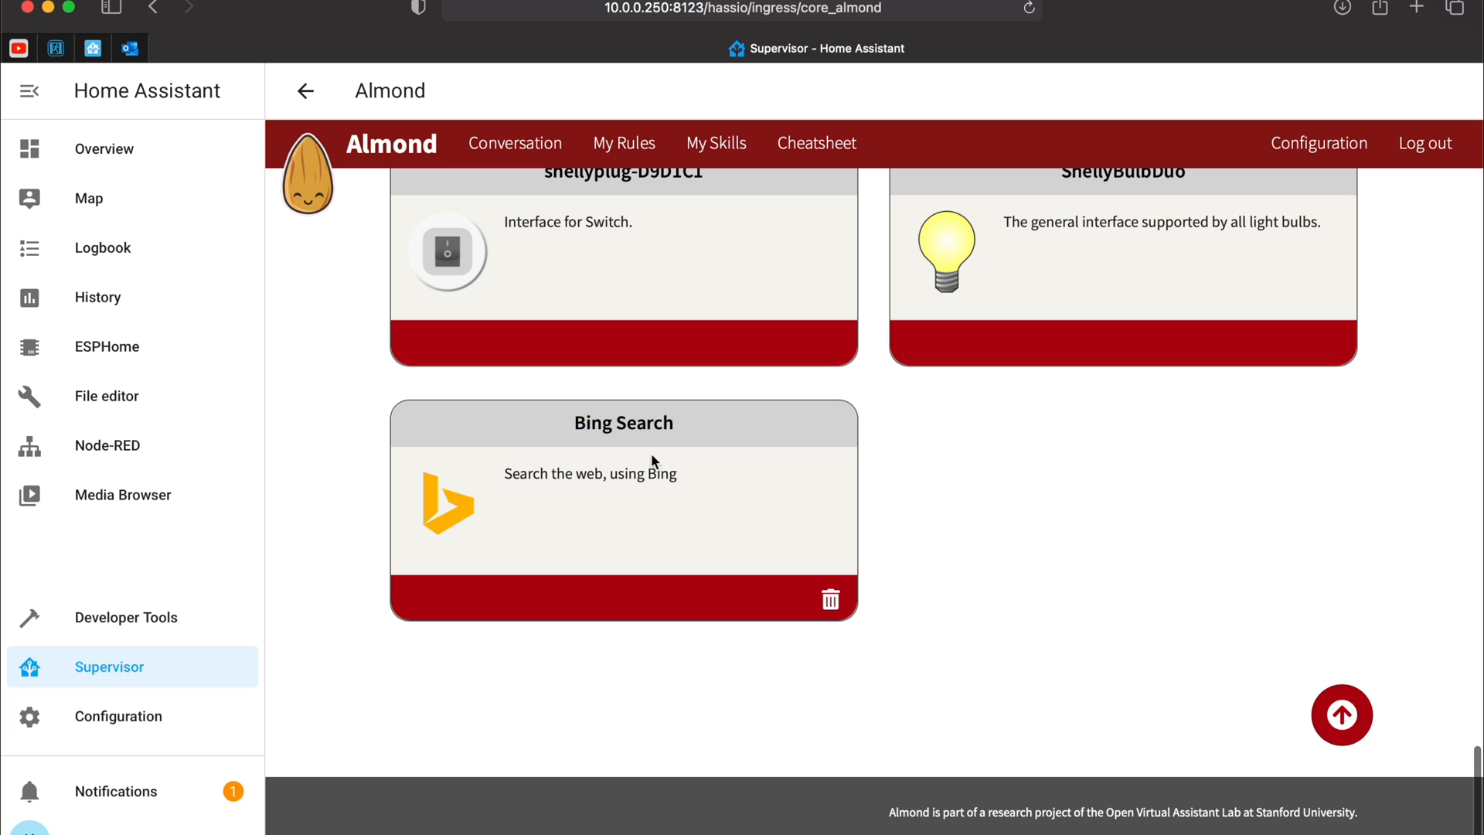
scroll(572, 501, "up", 20)
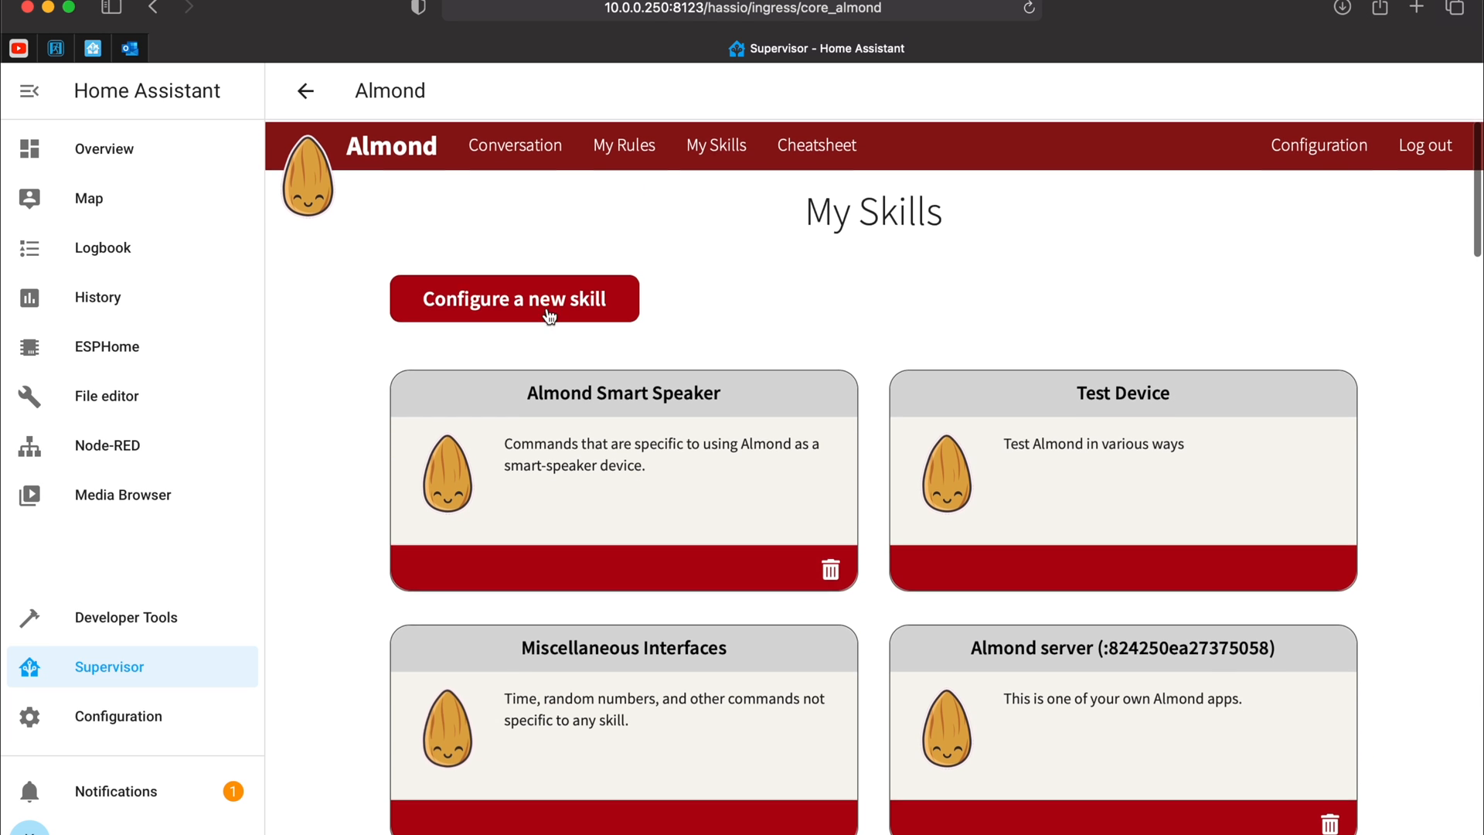
Start configuring a new RSS Feed skill and view its name and url fields
left_click(532, 278)
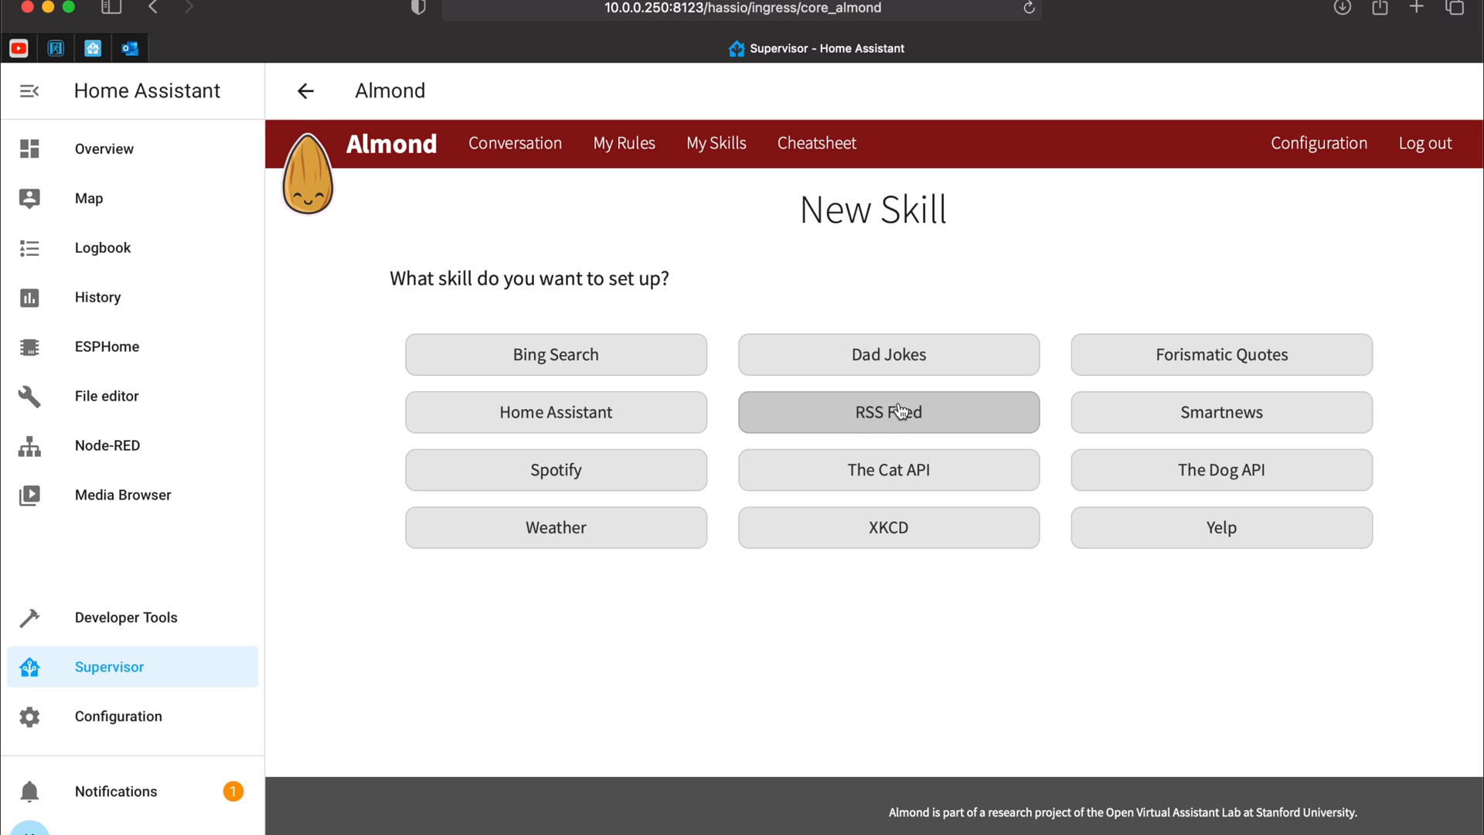
left_click(898, 413)
left_click(803, 500)
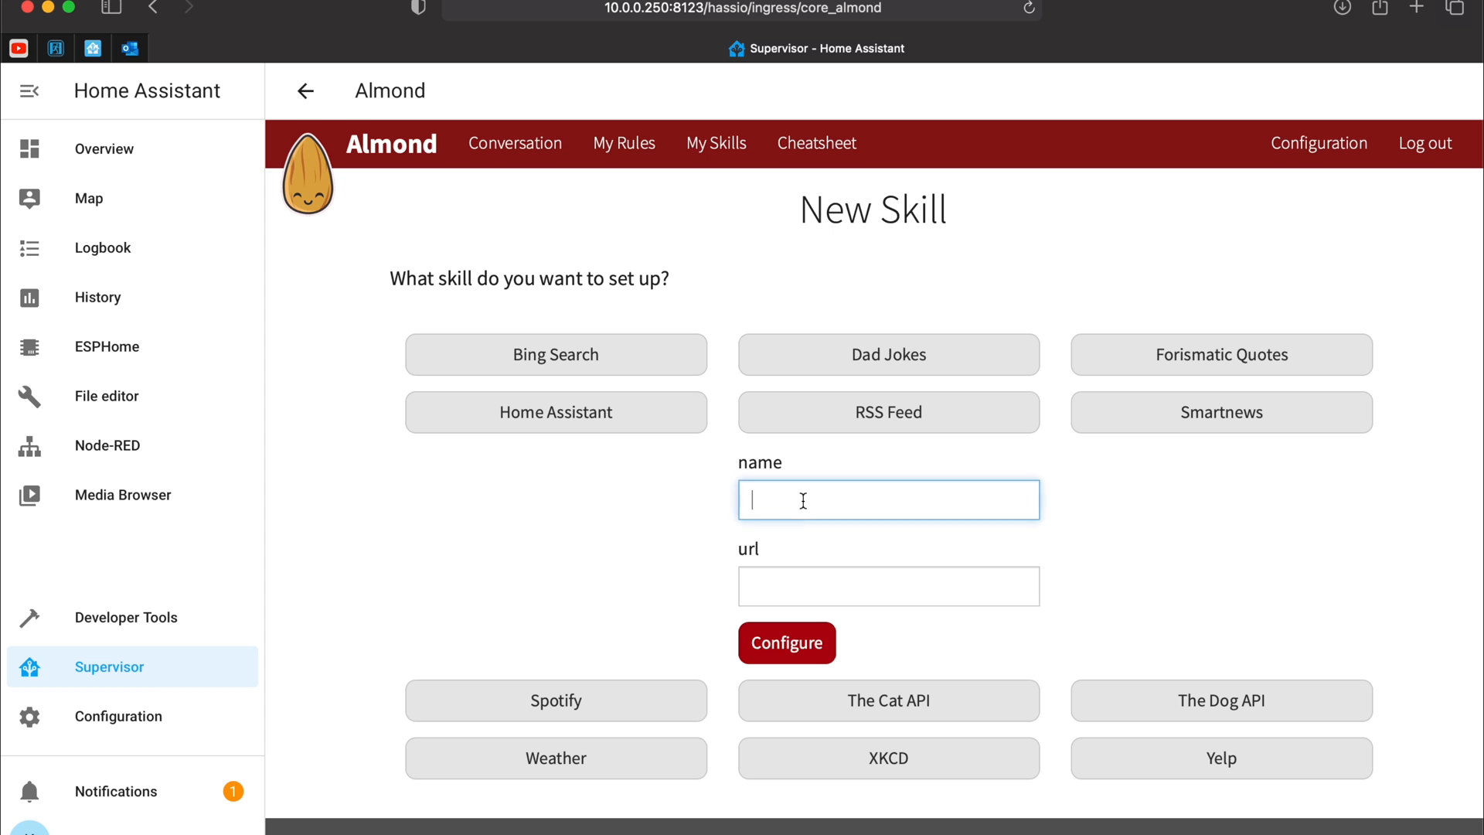
left_click(795, 593)
scroll(820, 658, "down", 1)
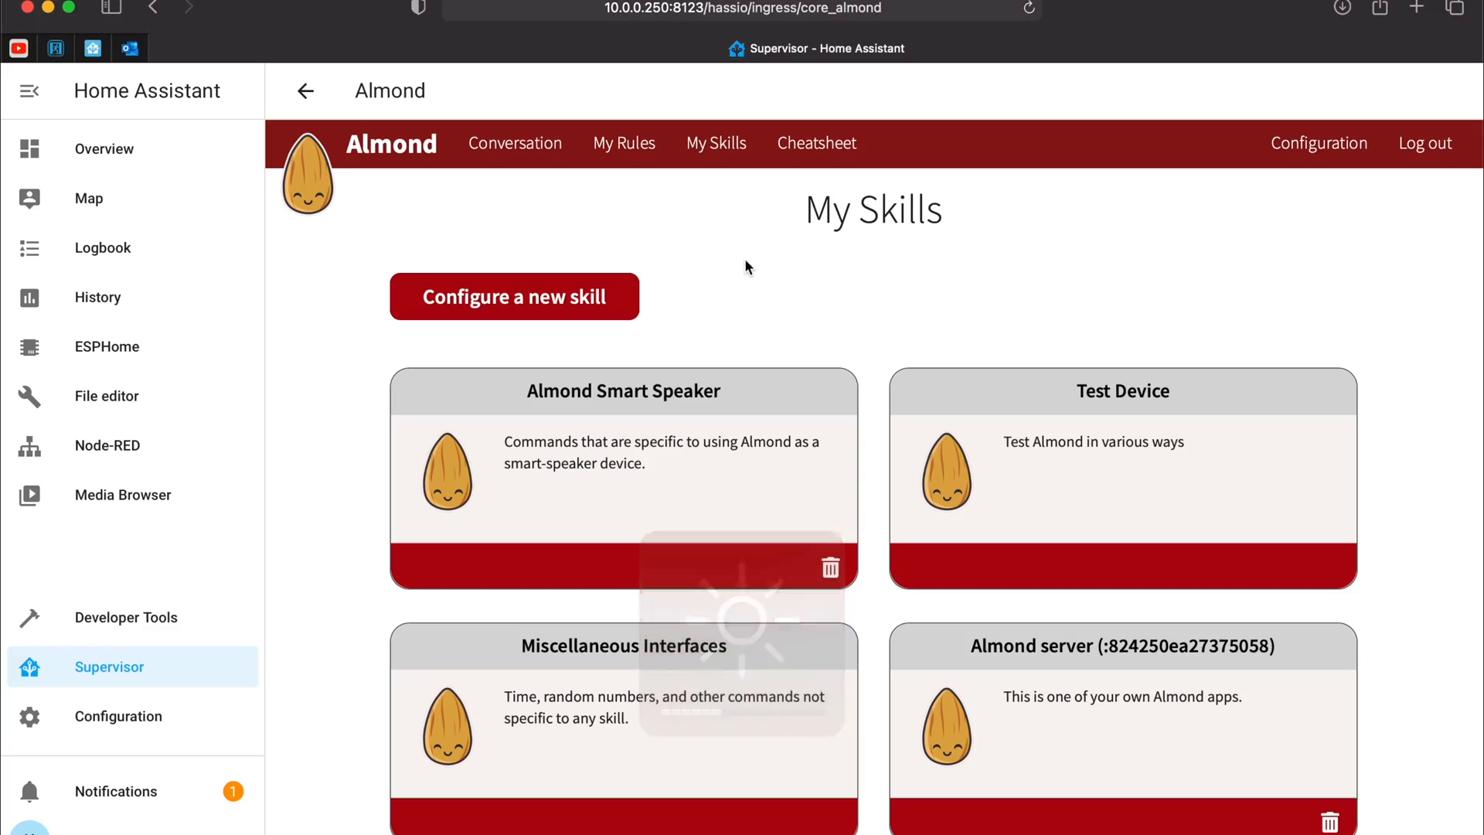
Ask Almond in its conversation page to find the creator's channel name "on bing"
left_click(517, 157)
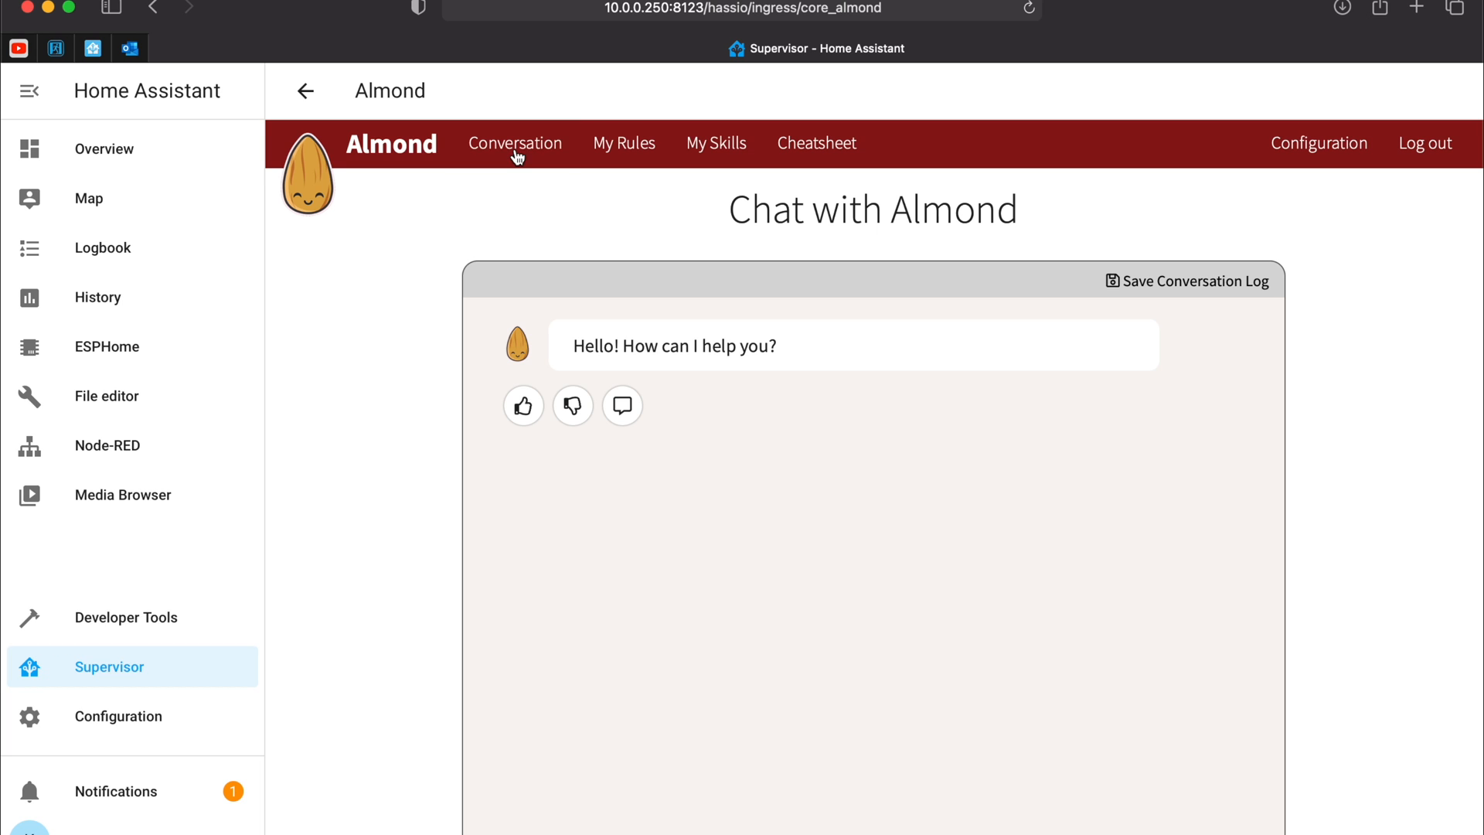
scroll(664, 347, "down", 5)
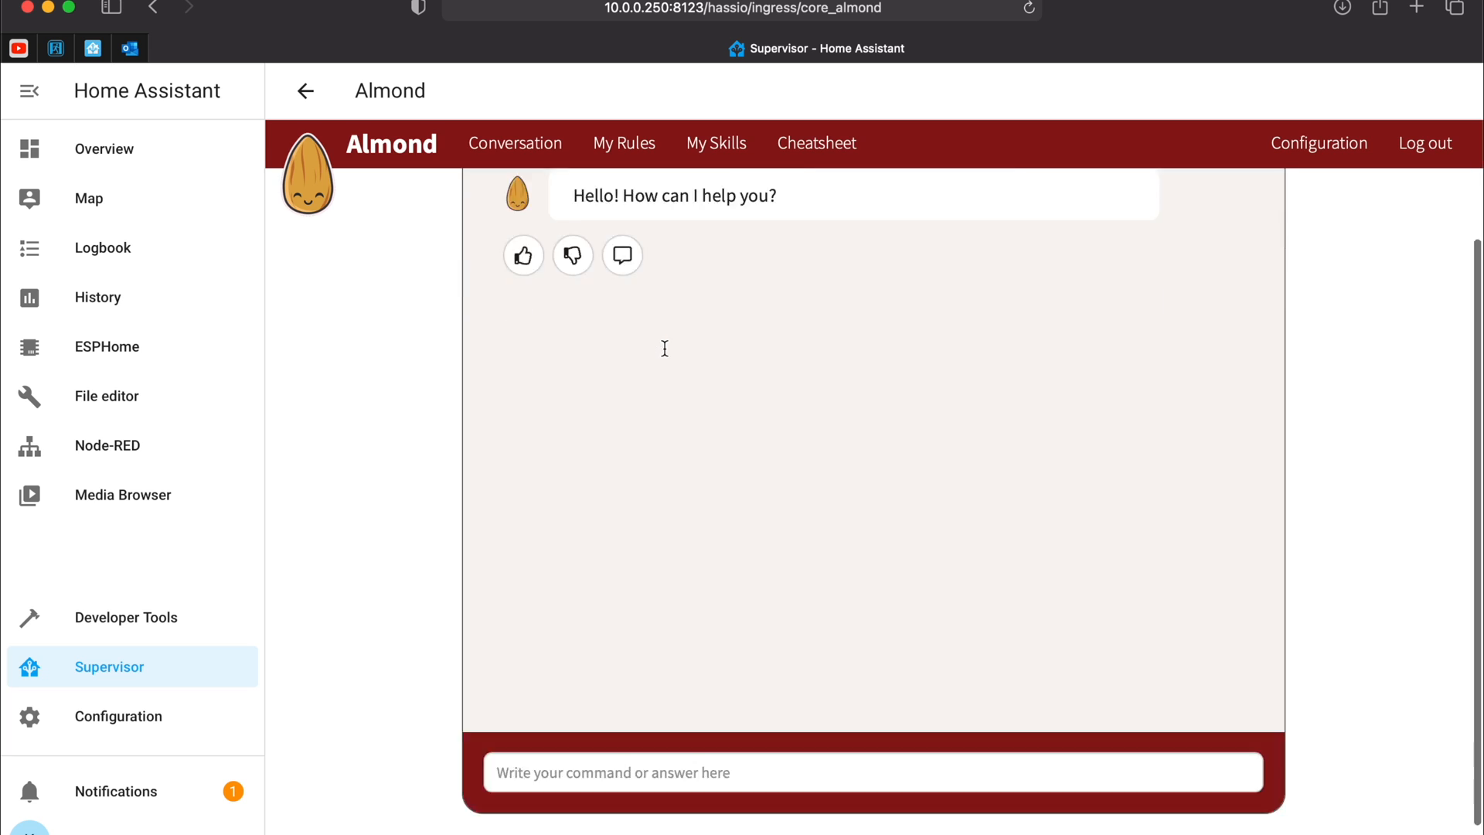
left_click(634, 700)
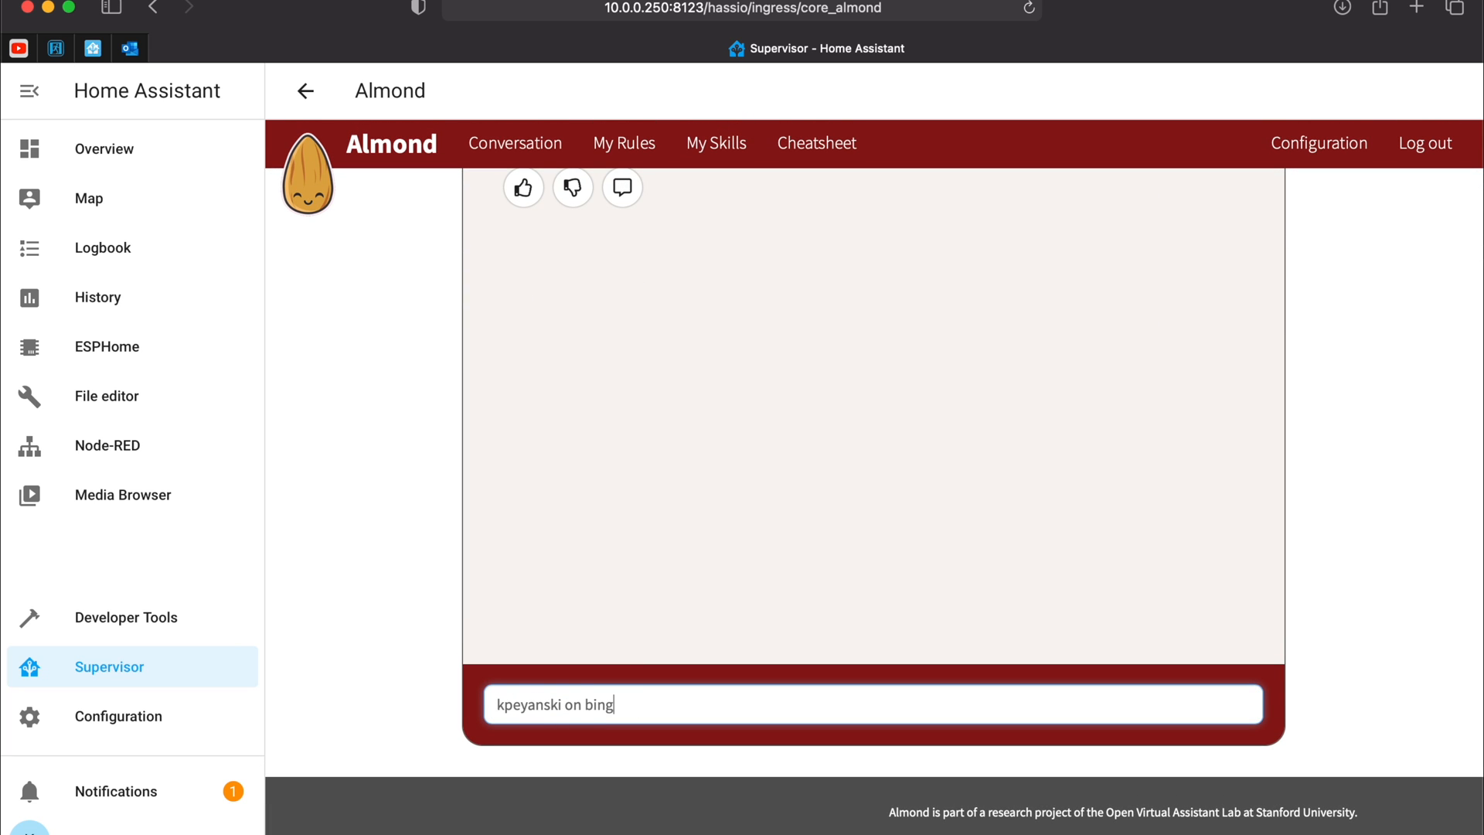
key("Return")
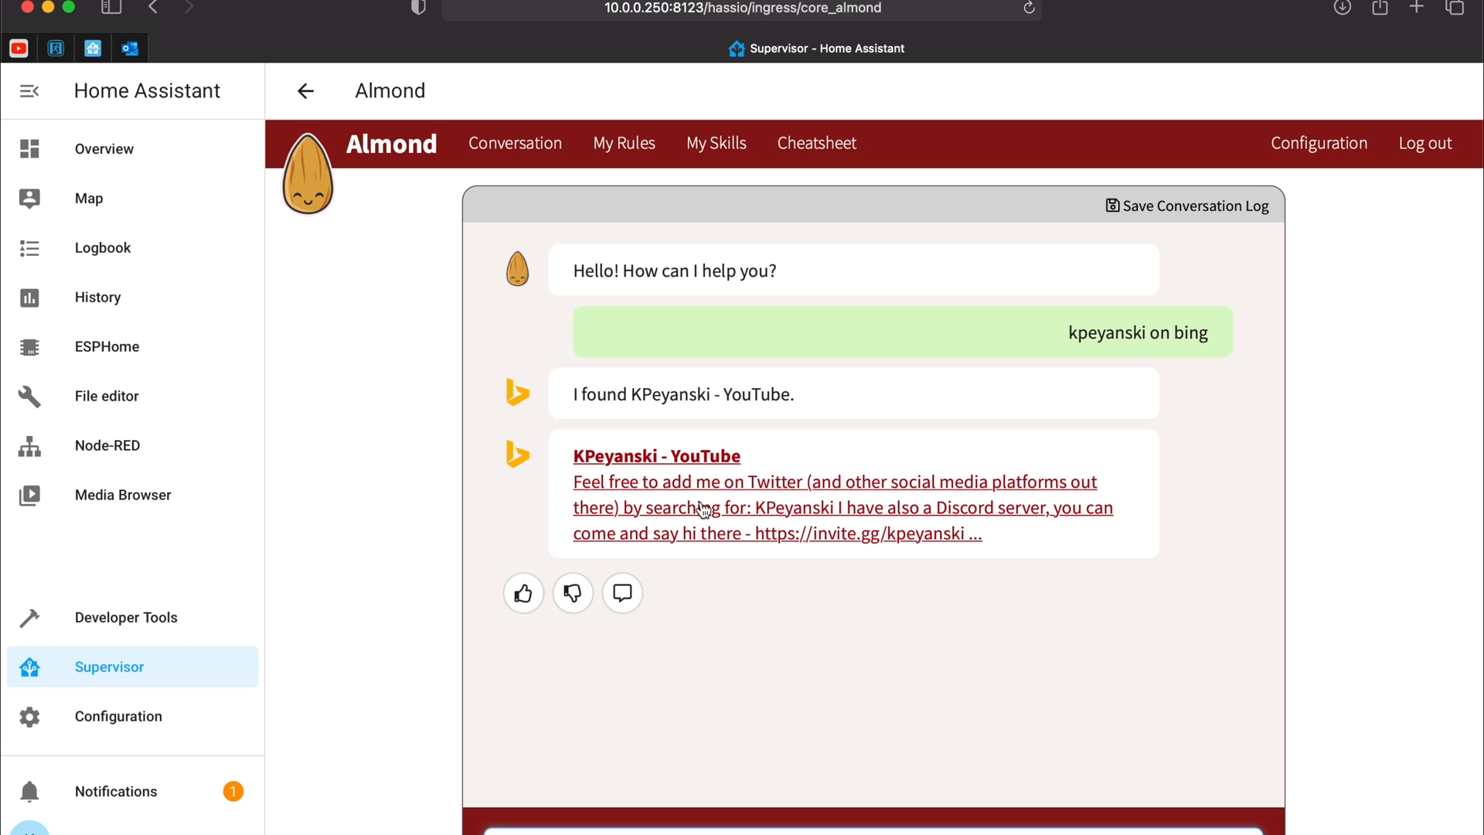
Start the voice assistant from the Overview dashboard and allow the site to use the microphone
left_click(129, 154)
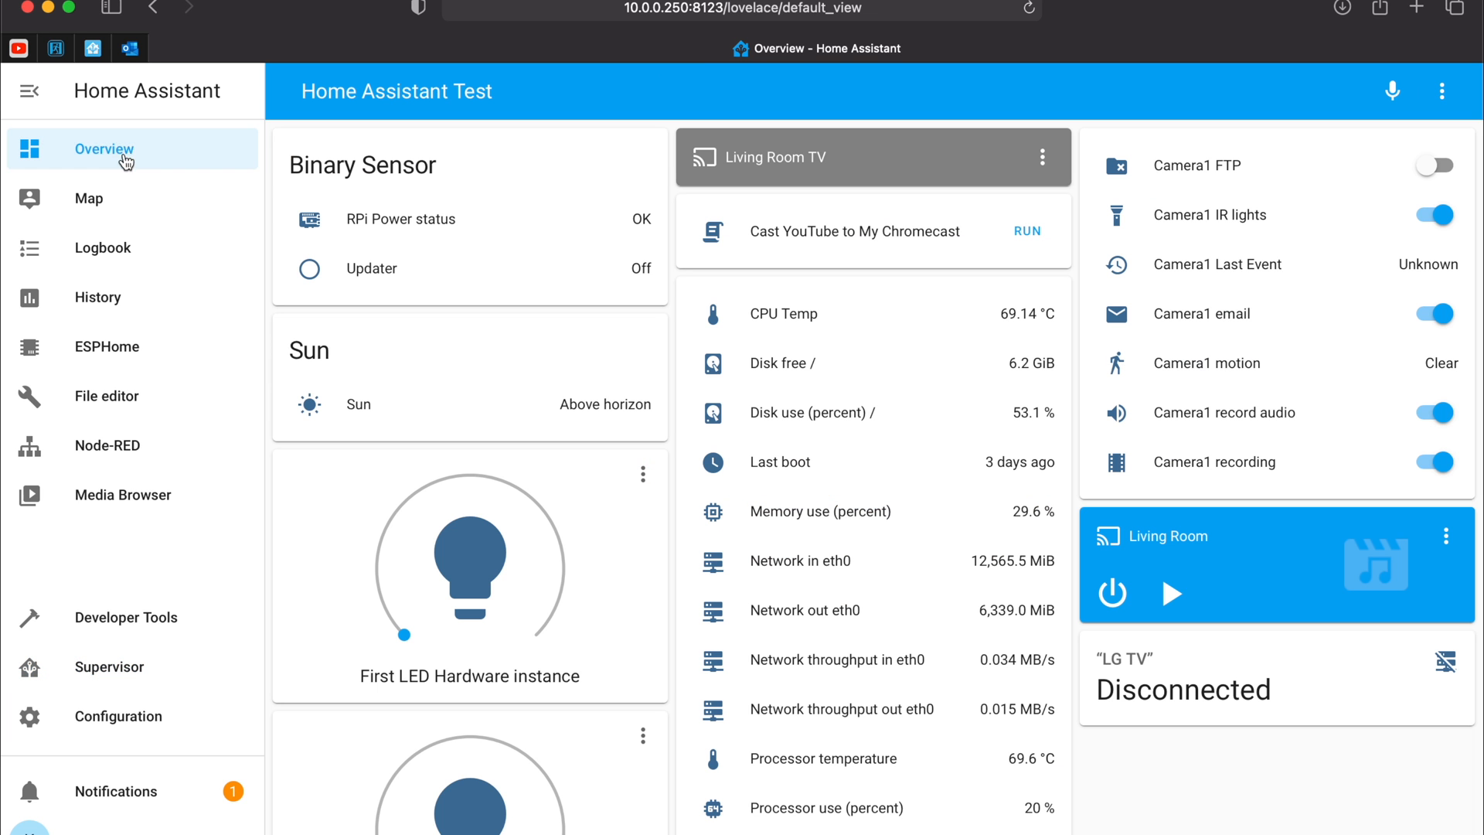
left_click(1367, 87)
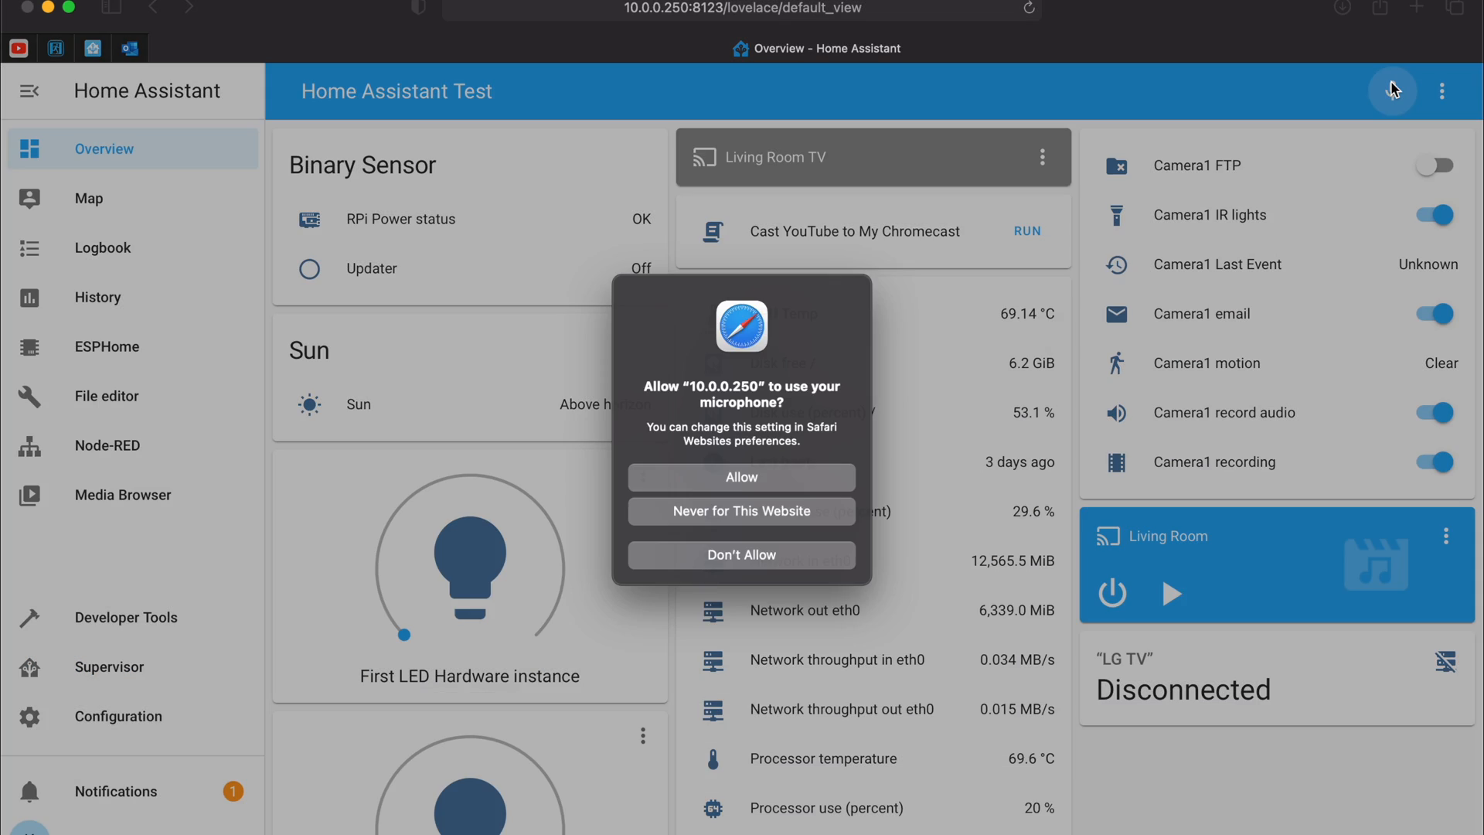
left_click(834, 479)
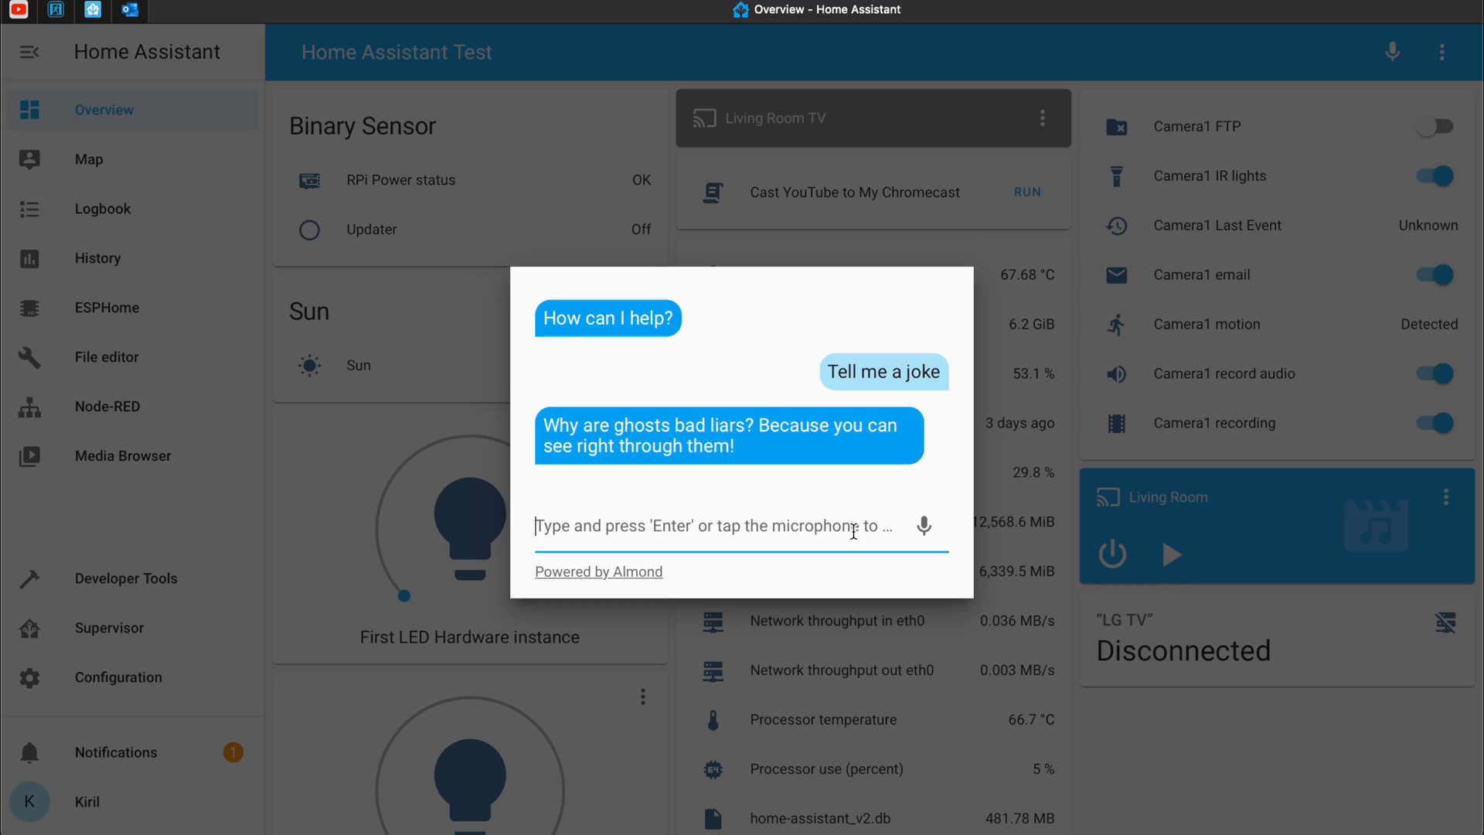
Send the assistant the command "turn on shellybulbduo"
type("turn on shellybulbd")
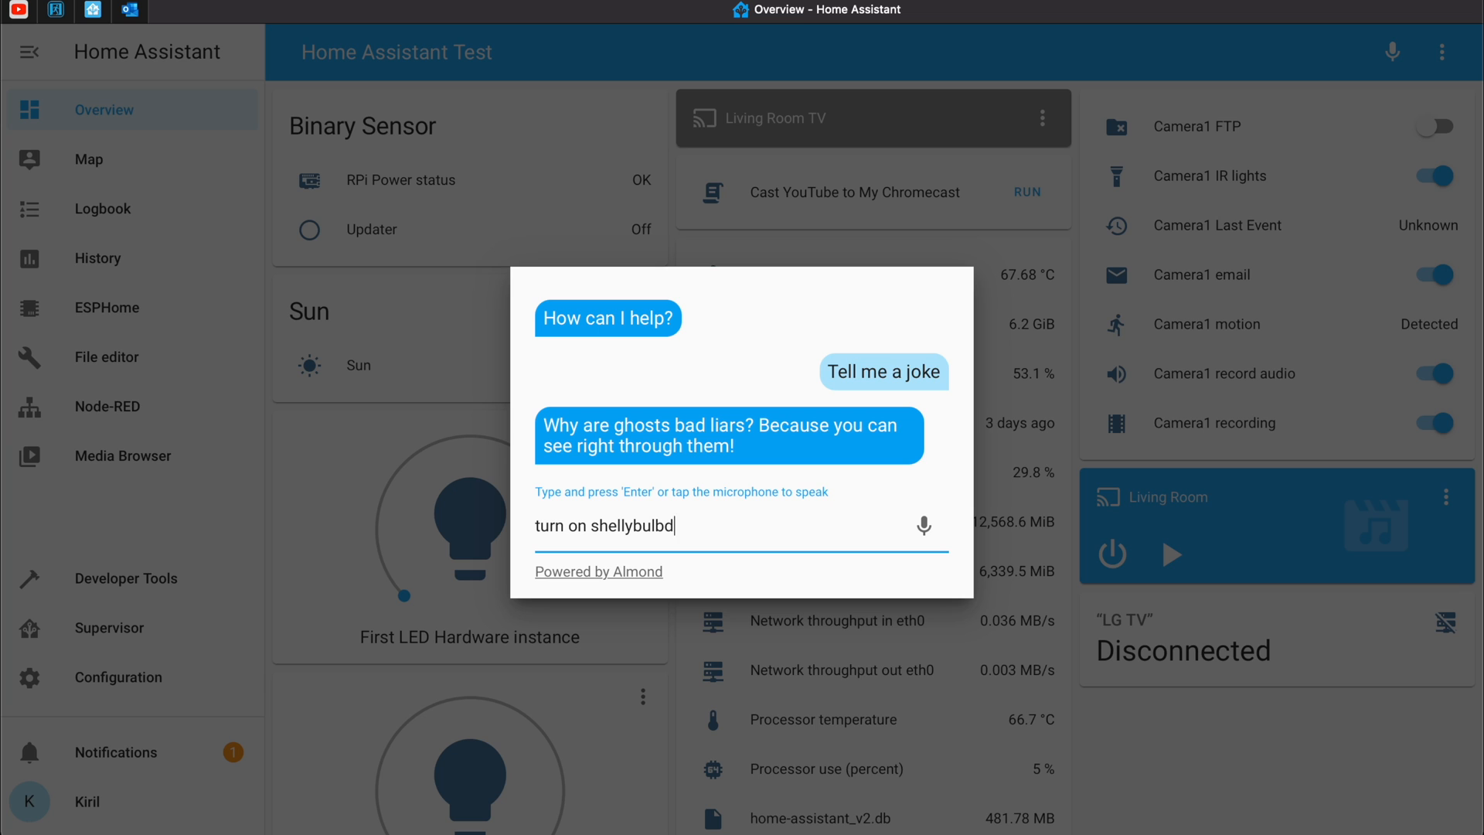
key("Return")
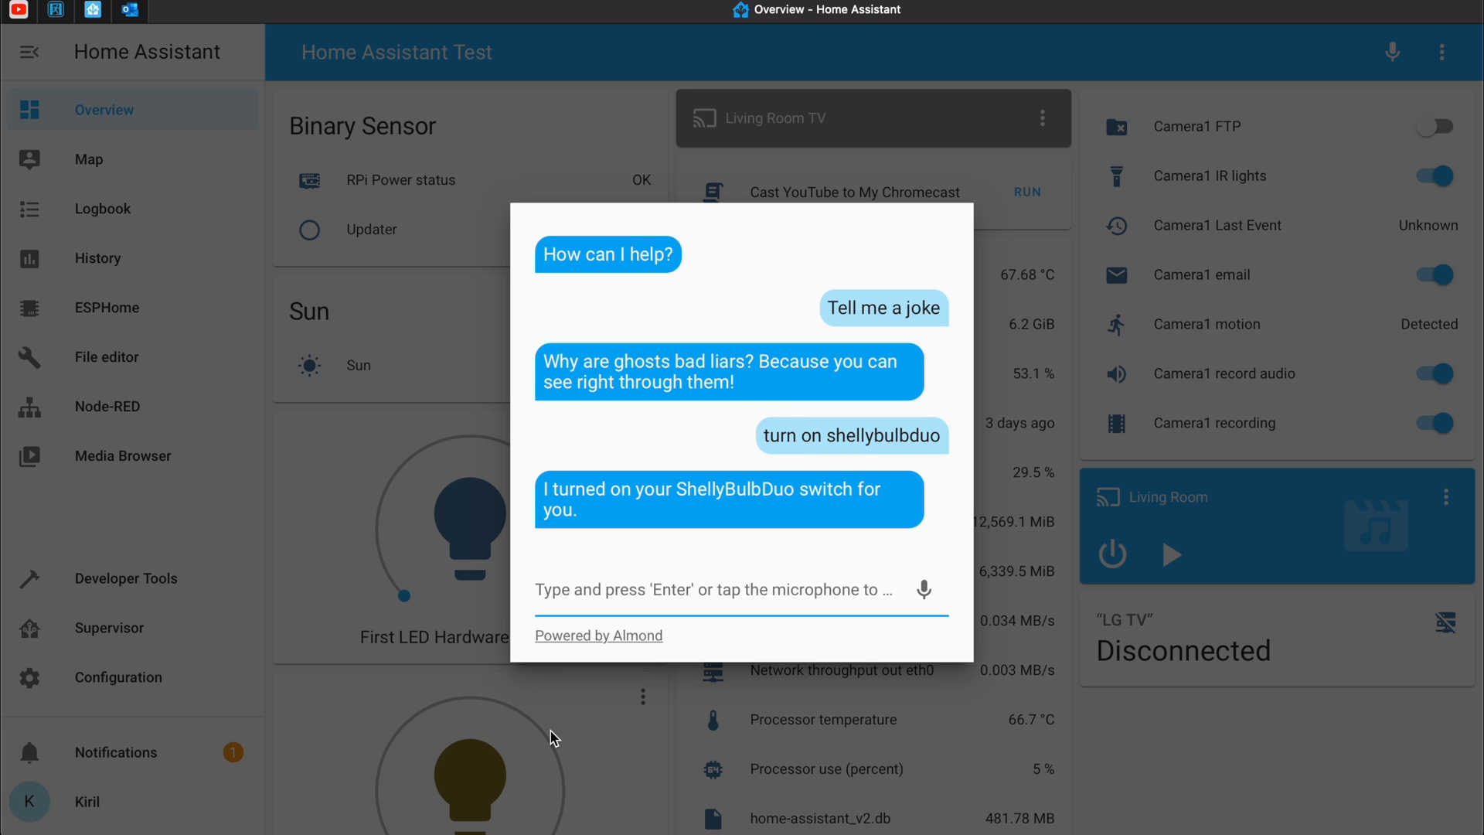
scroll(551, 730, "down", 2)
left_click(567, 740)
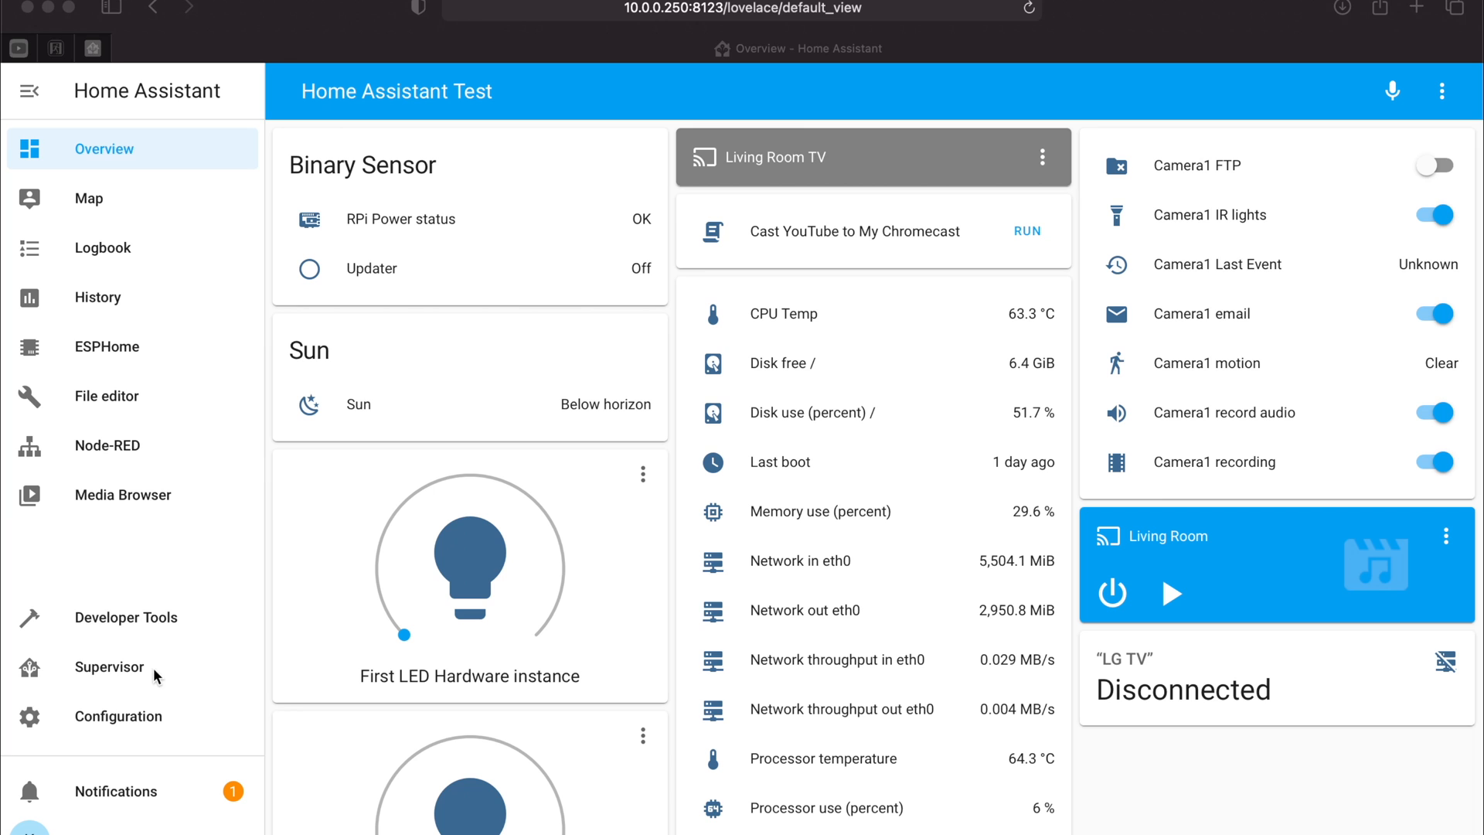
Examine the audio input and output options in the Almond add-on's configuration
left_click(139, 669)
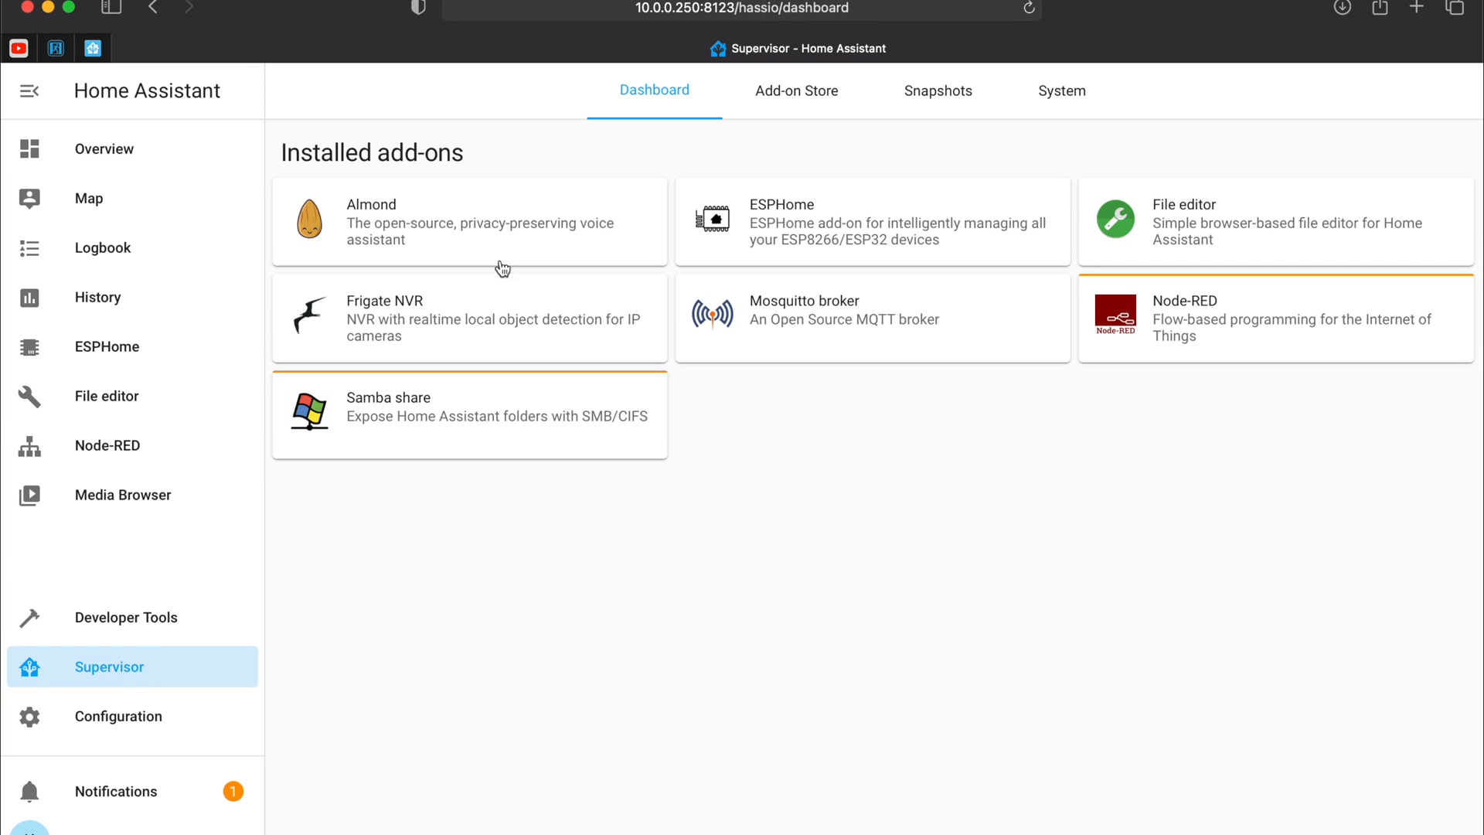
left_click(477, 225)
left_click(962, 85)
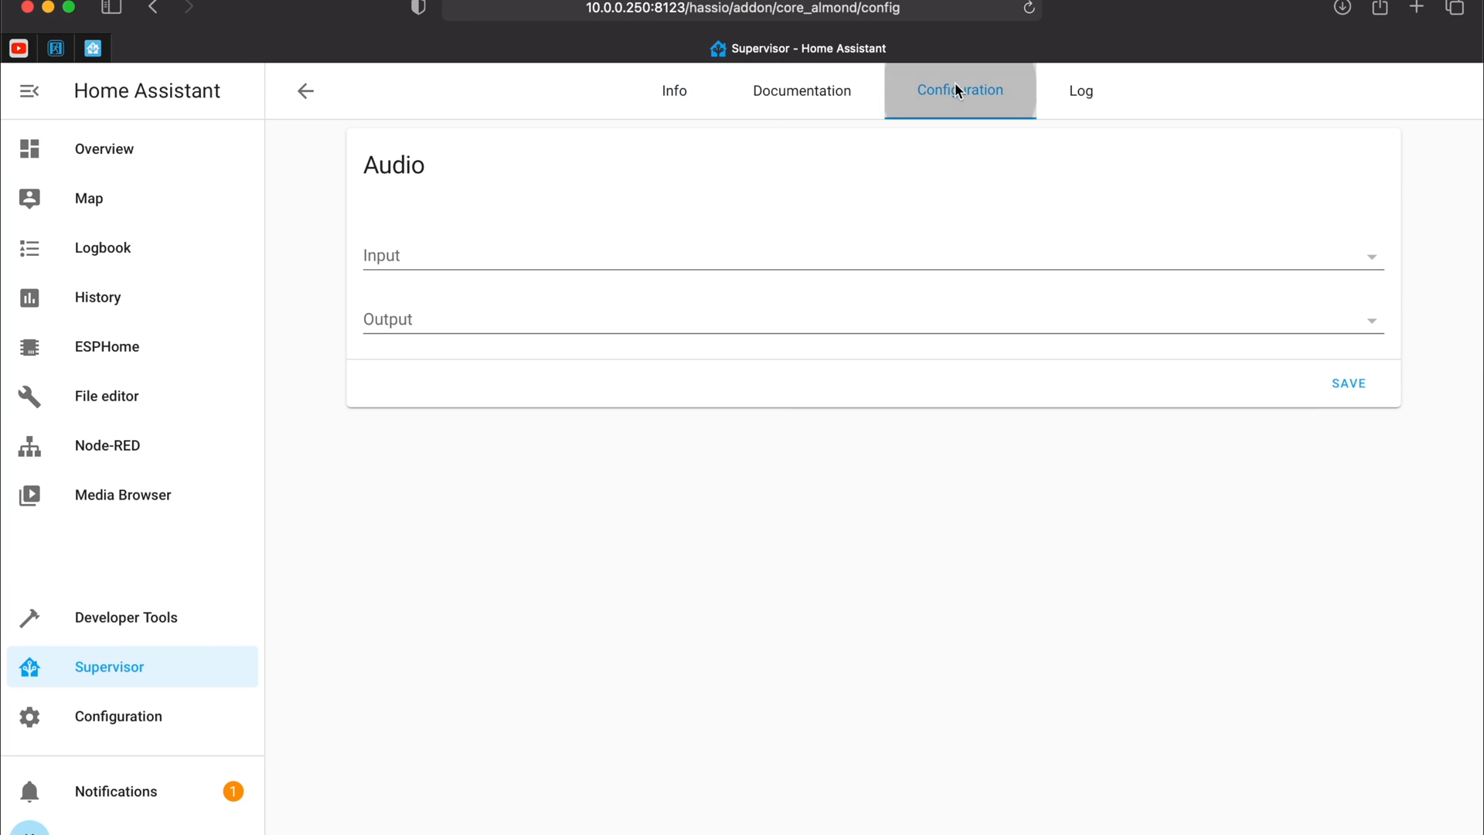
left_click(630, 271)
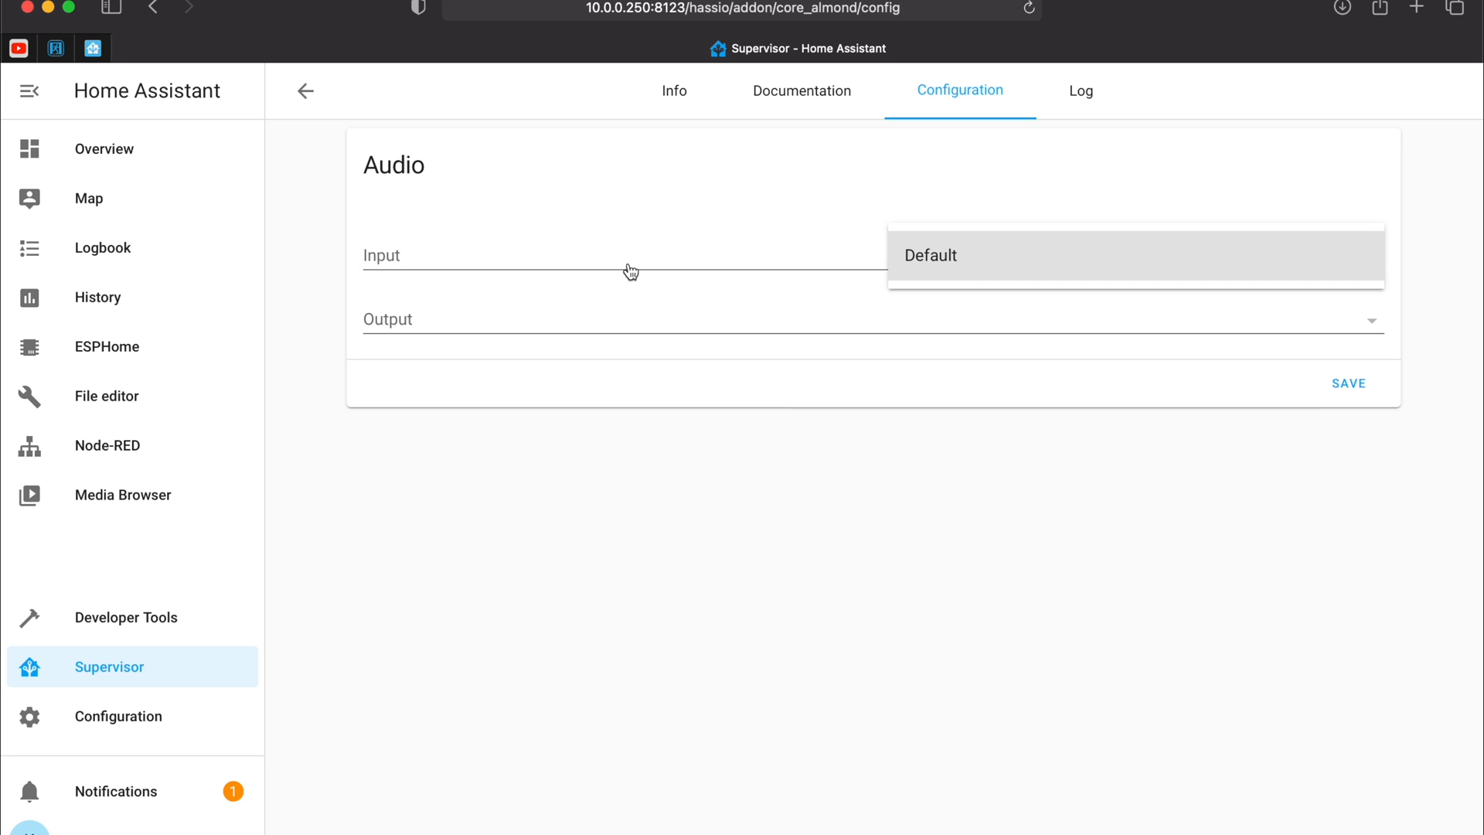
left_click(607, 334)
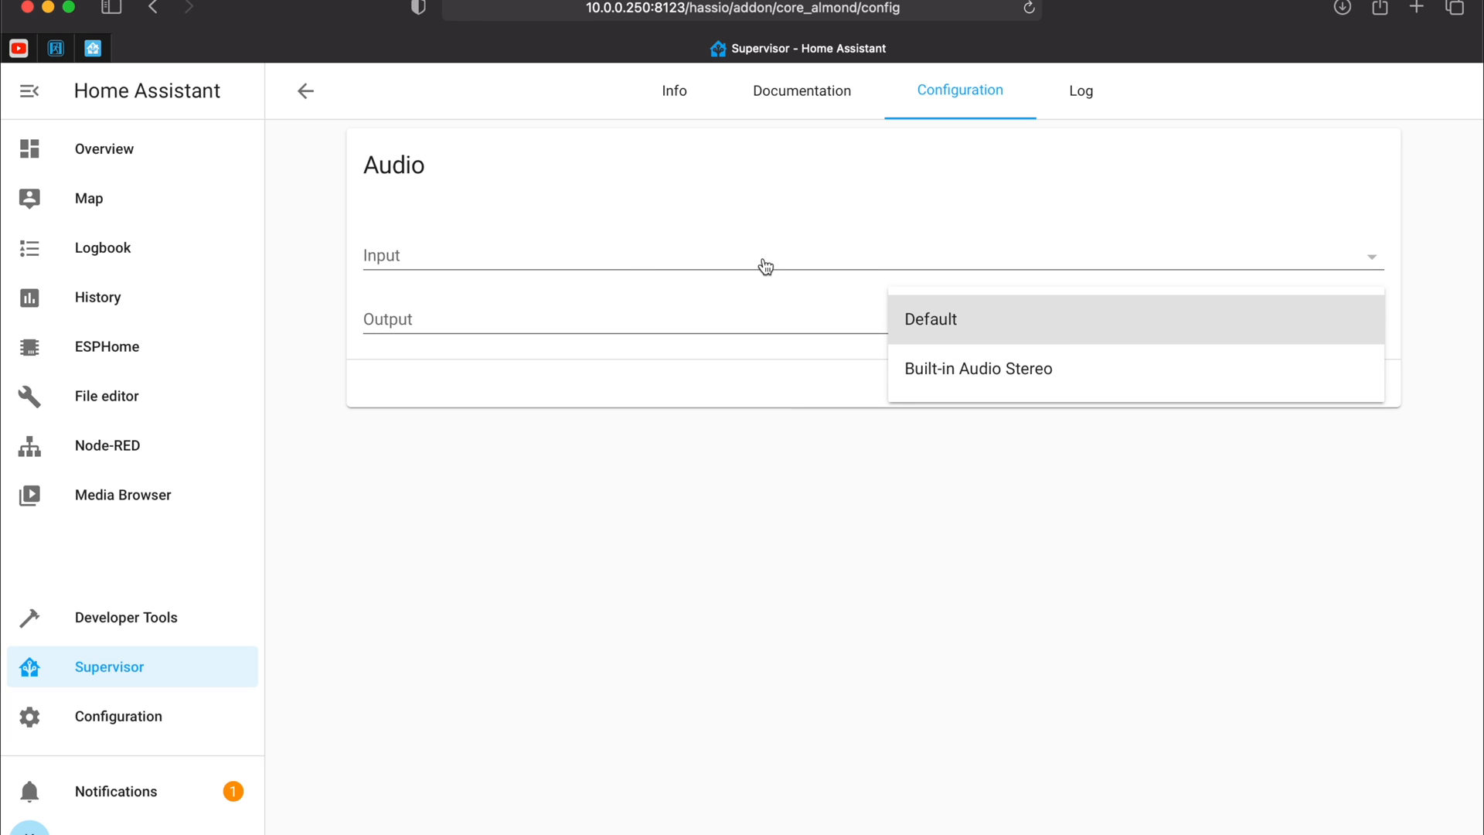
left_click(617, 374)
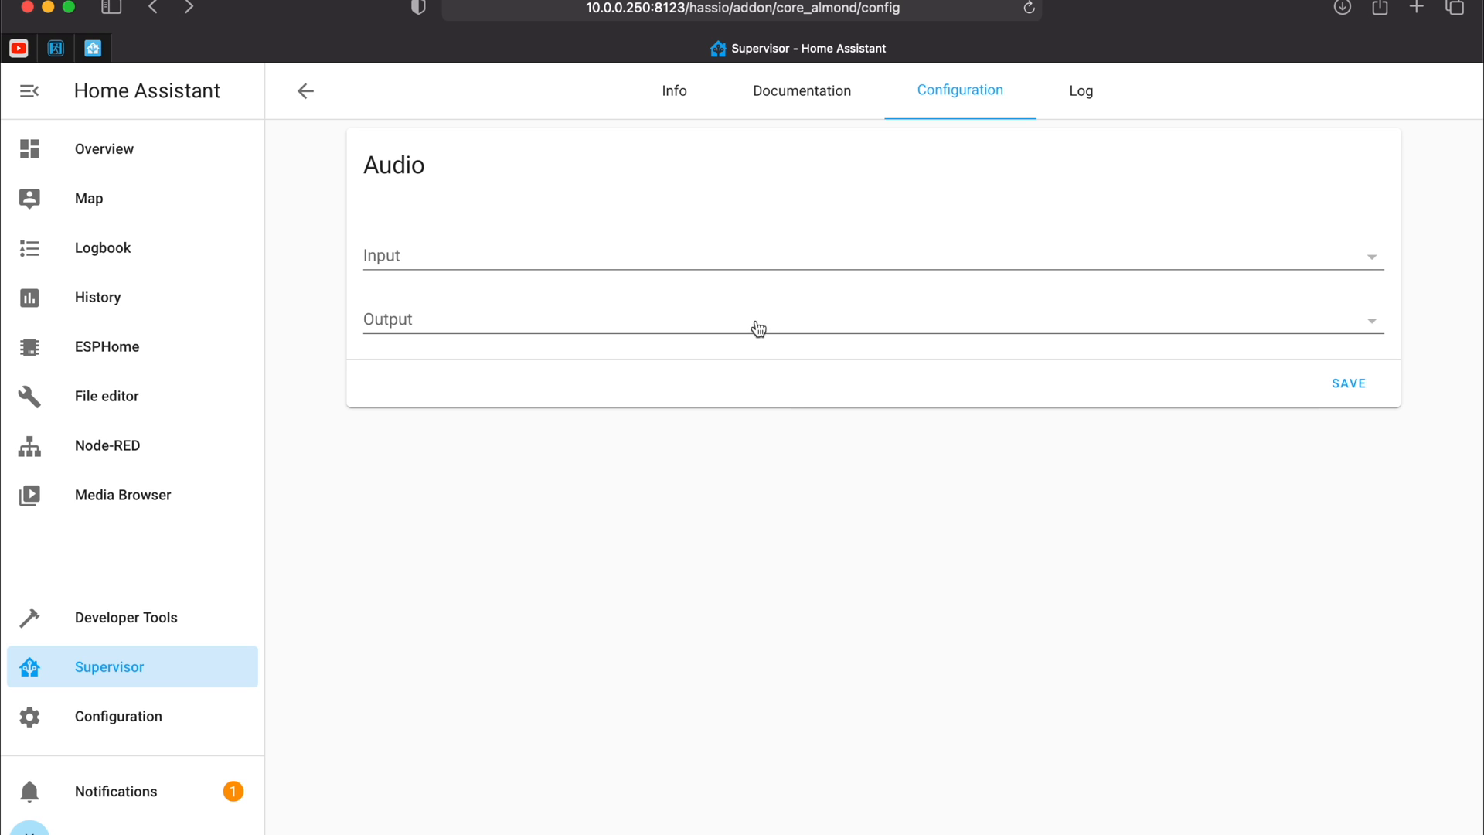
View the Supervisor's System page and recheck the audio input and output choices of the Almond add-on
left_click(147, 676)
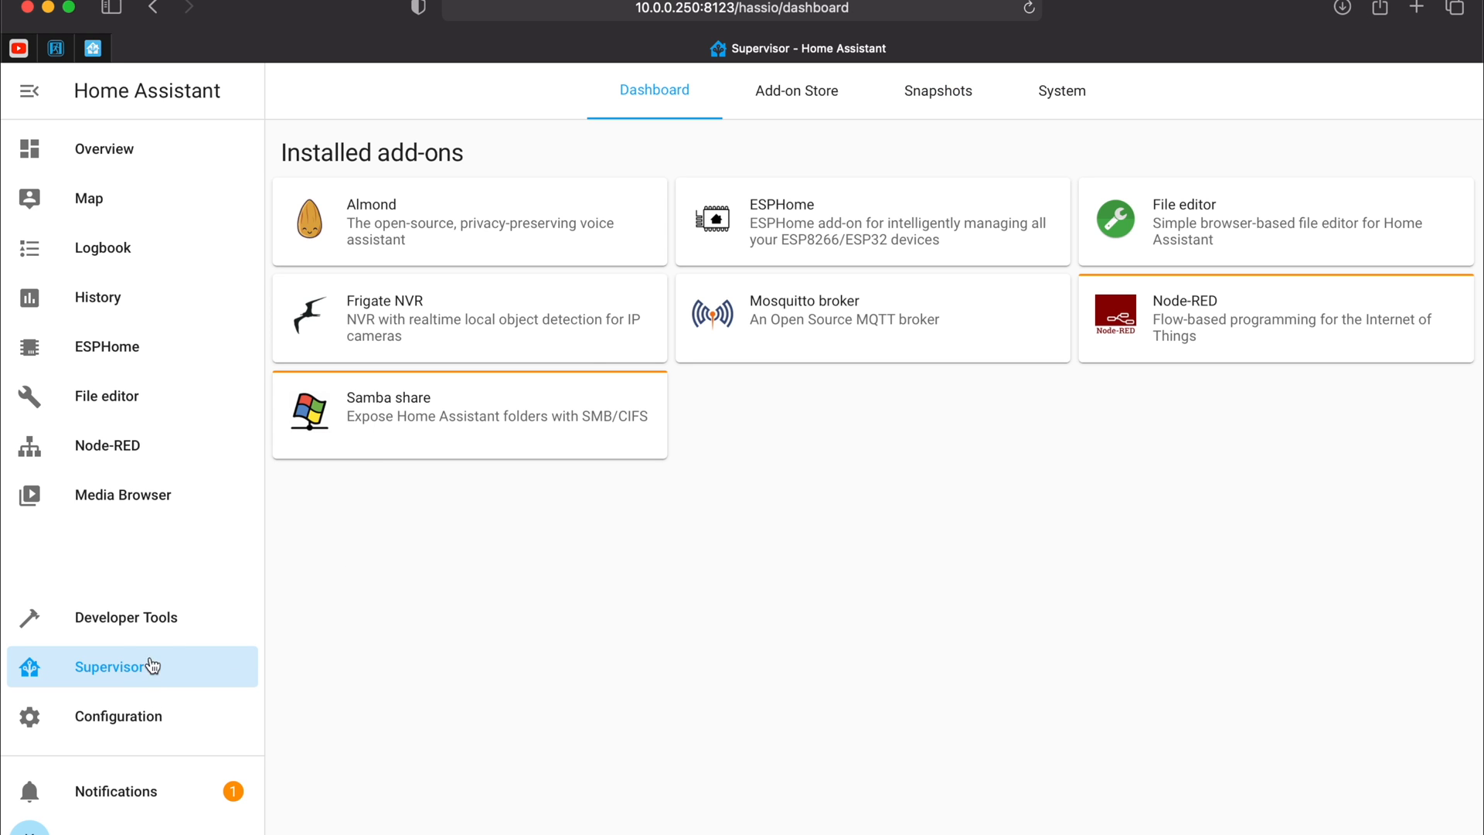
left_click(1035, 114)
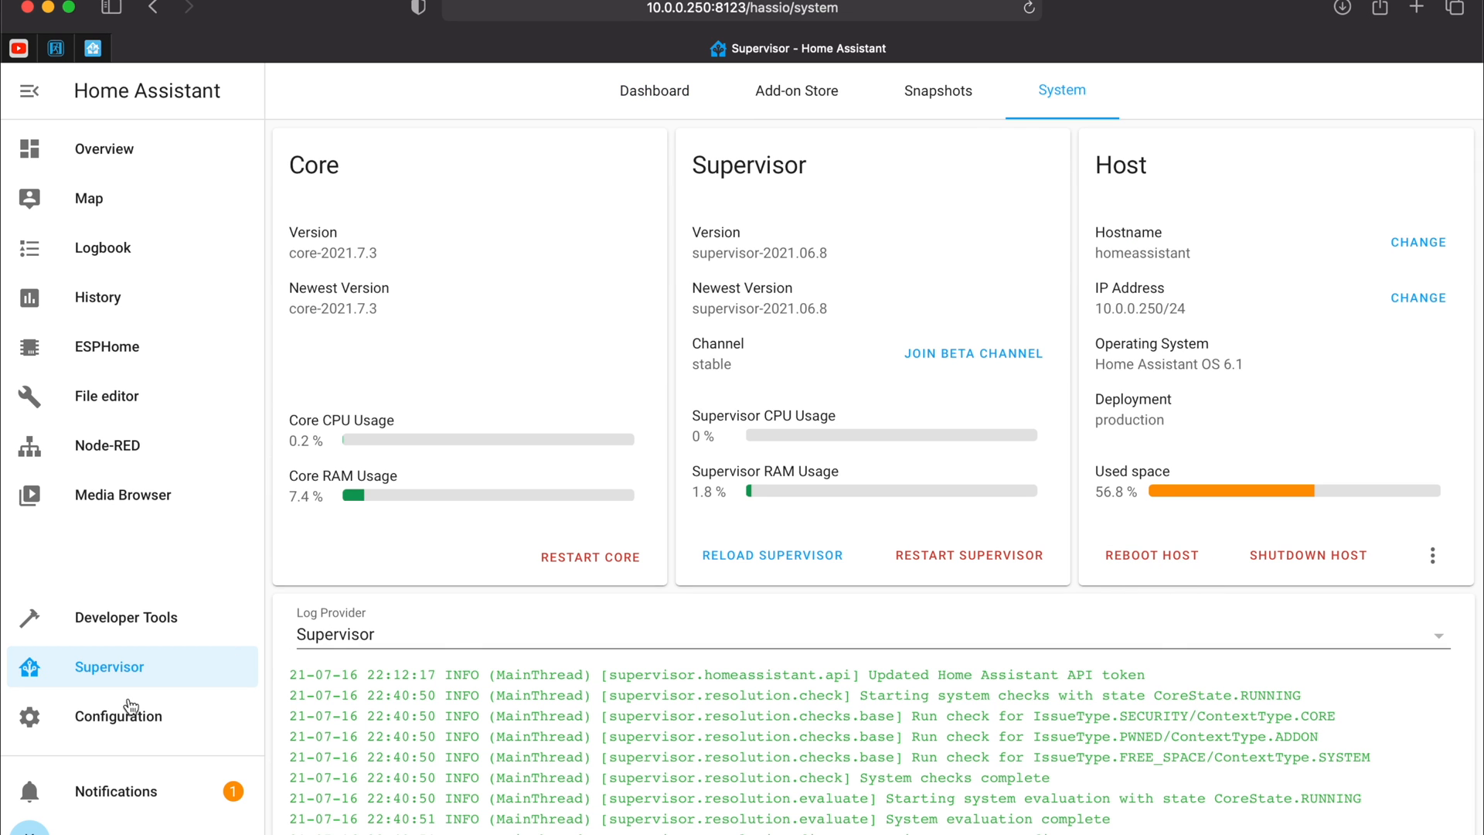
left_click(109, 669)
left_click(417, 216)
left_click(960, 90)
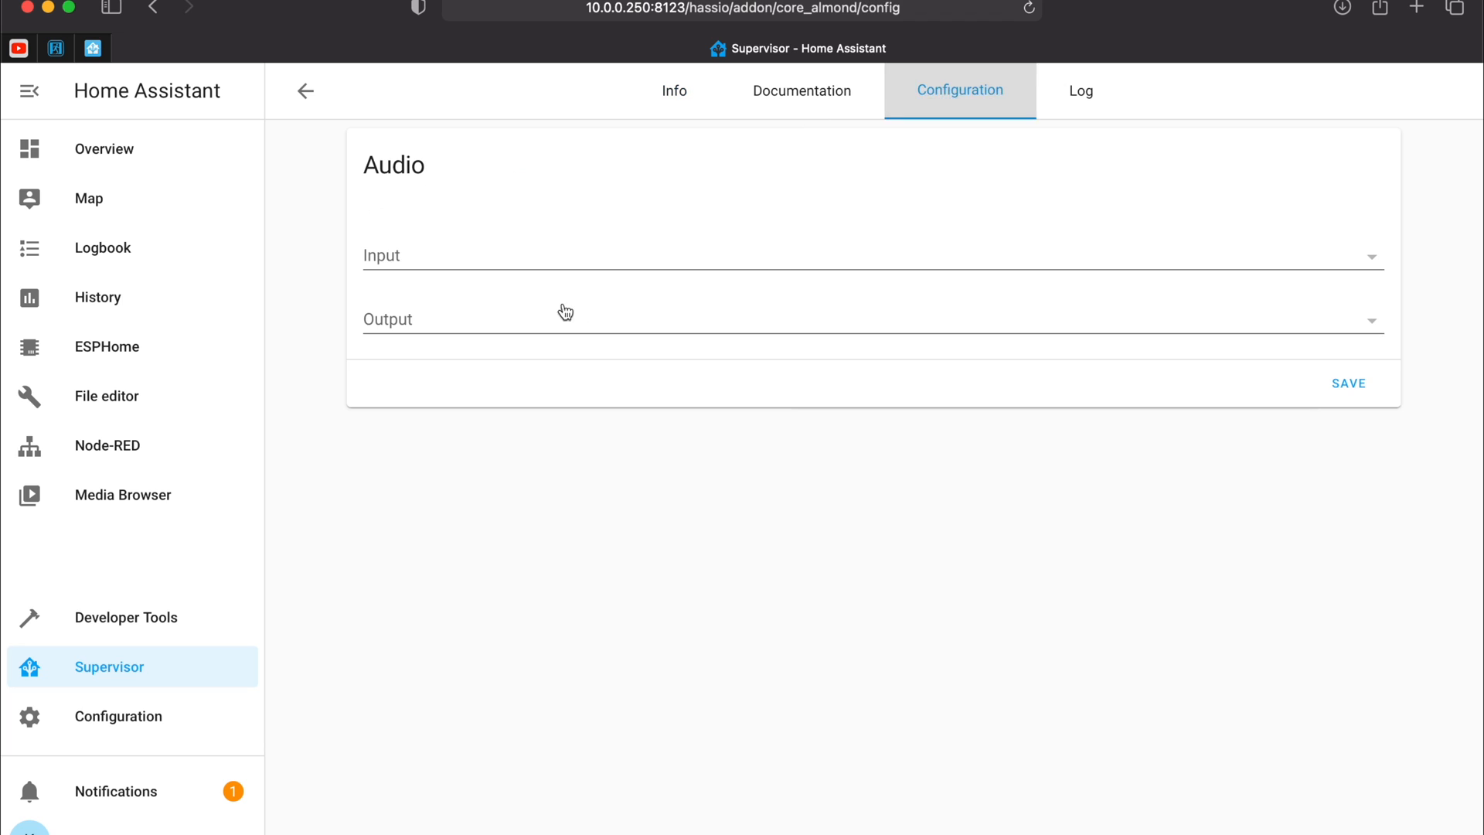
left_click(772, 270)
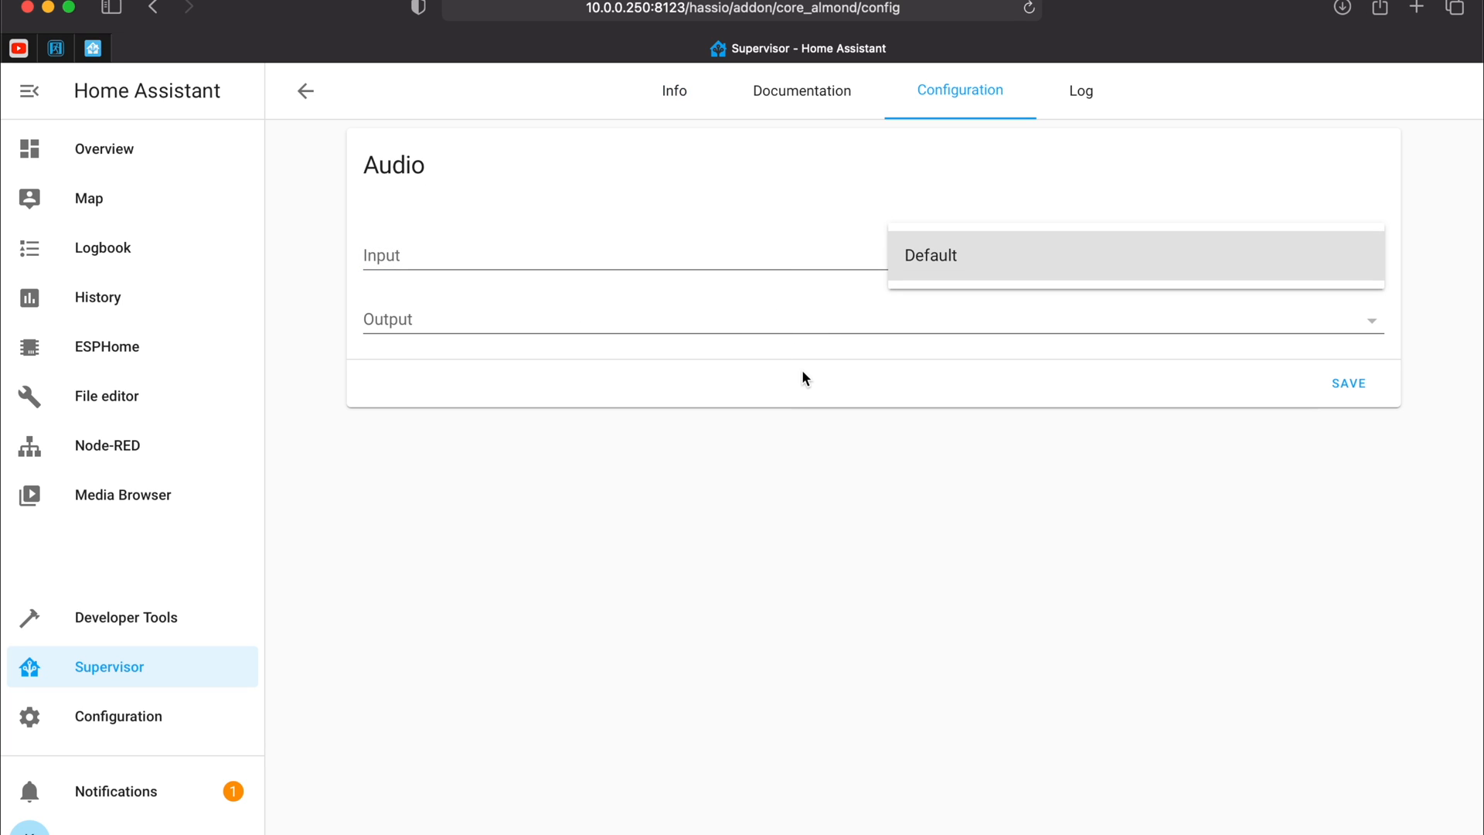
left_click(803, 320)
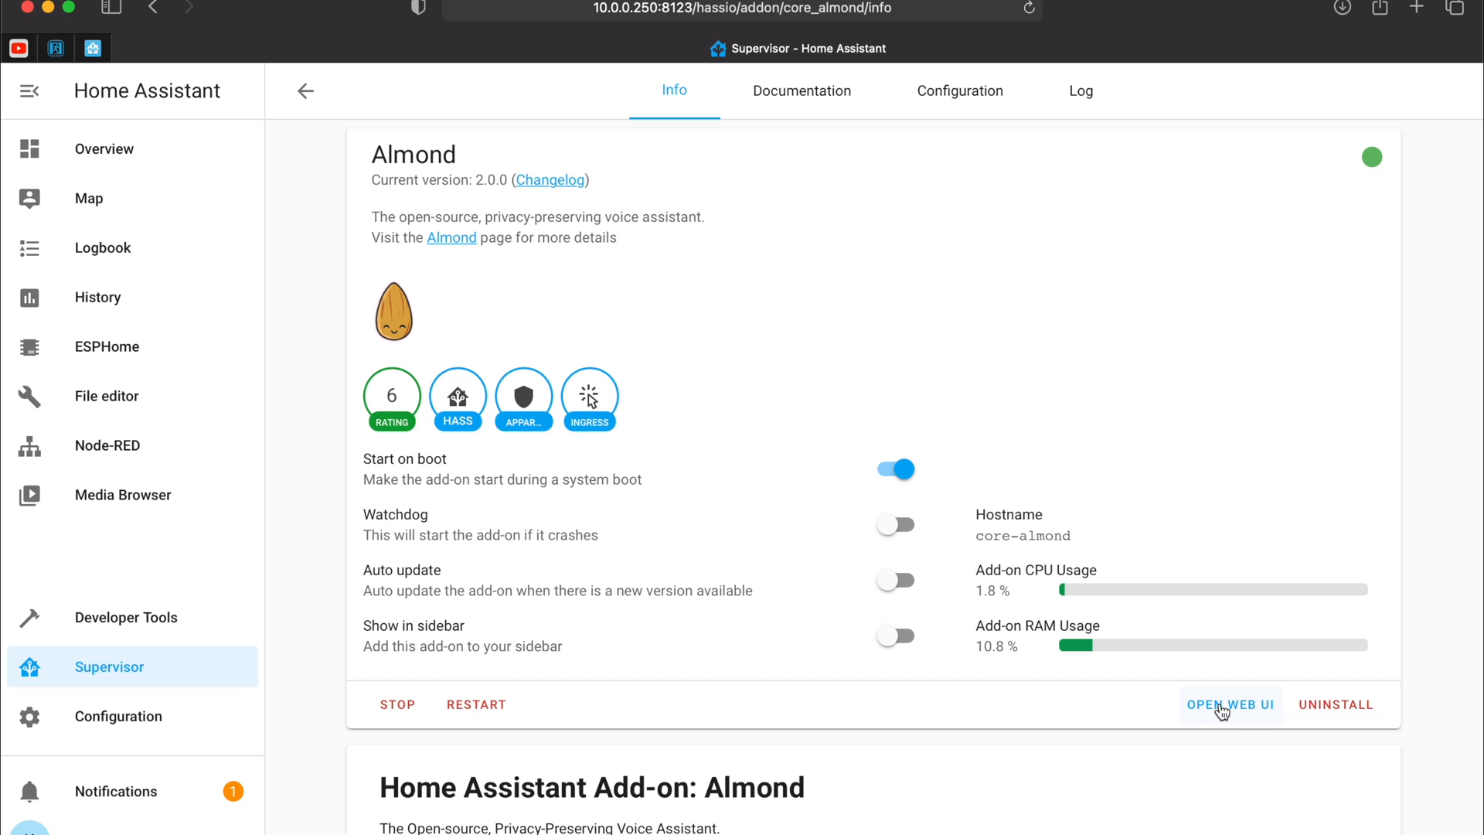
Set up a new Spotify skill in Almond's web UI, logging in with the saved account e-mail and password and reviewing the requested permissions
left_click(1221, 705)
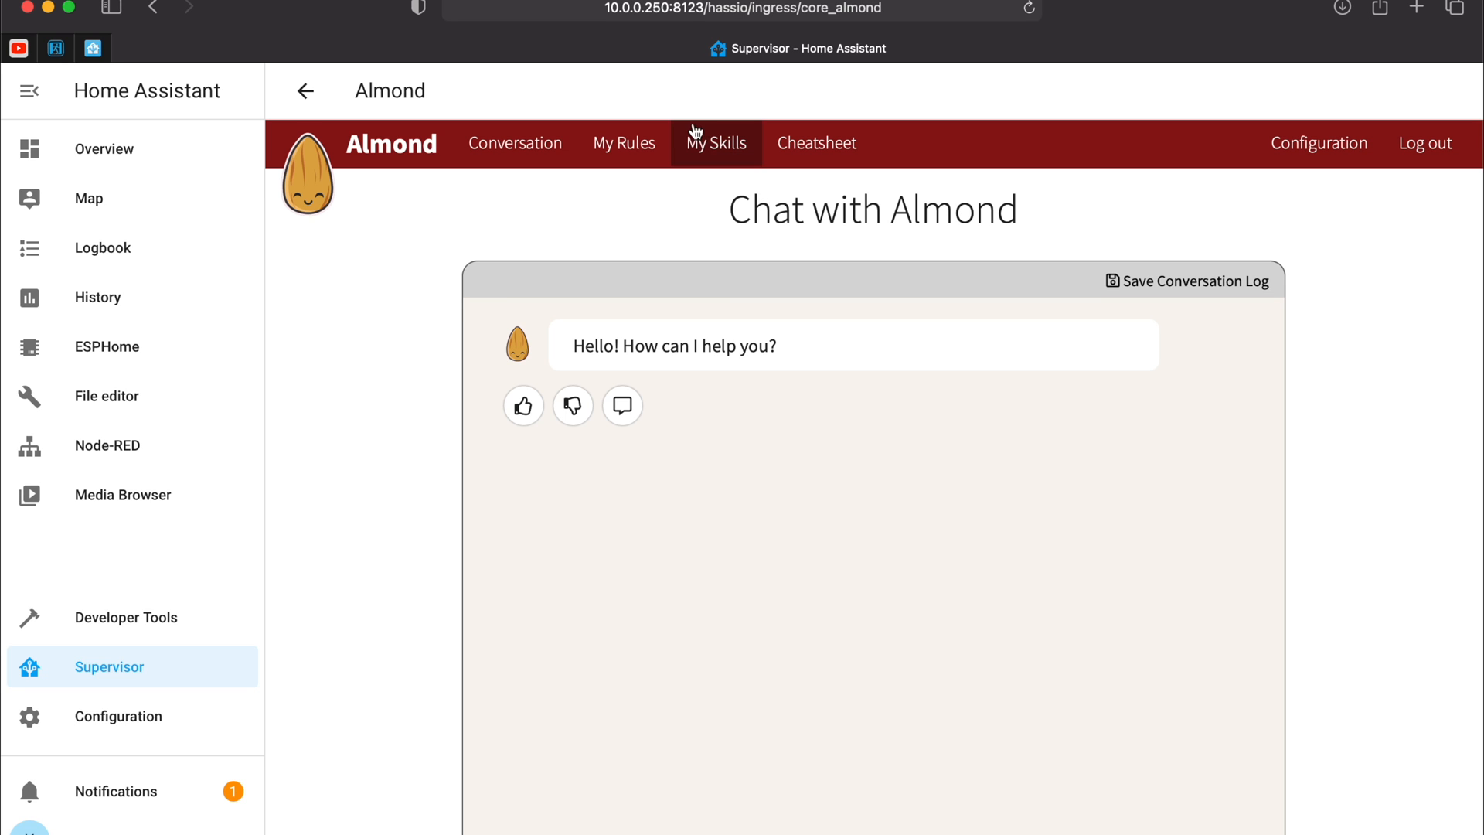
left_click(716, 147)
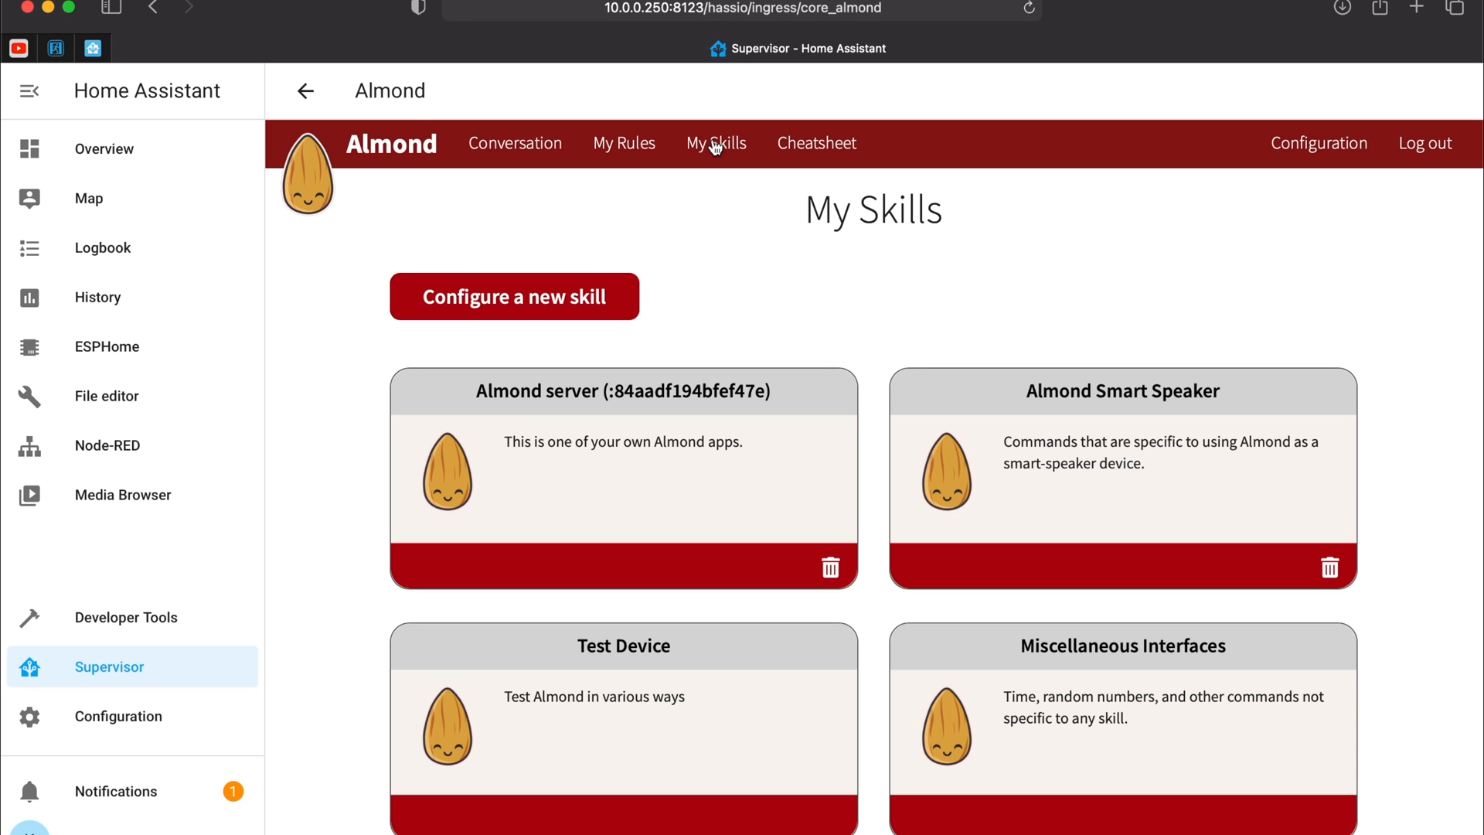
left_click(602, 309)
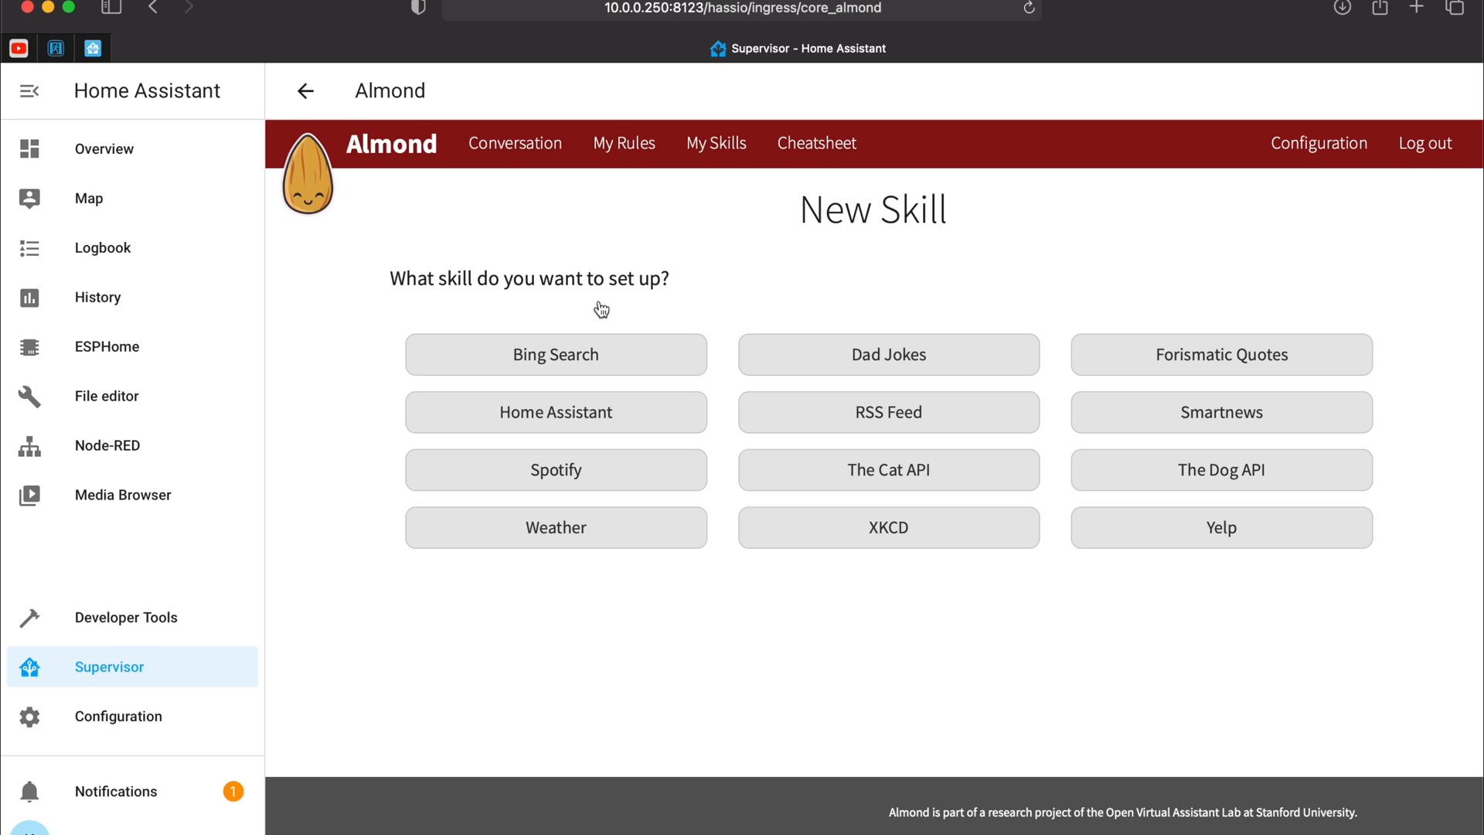
left_click(569, 468)
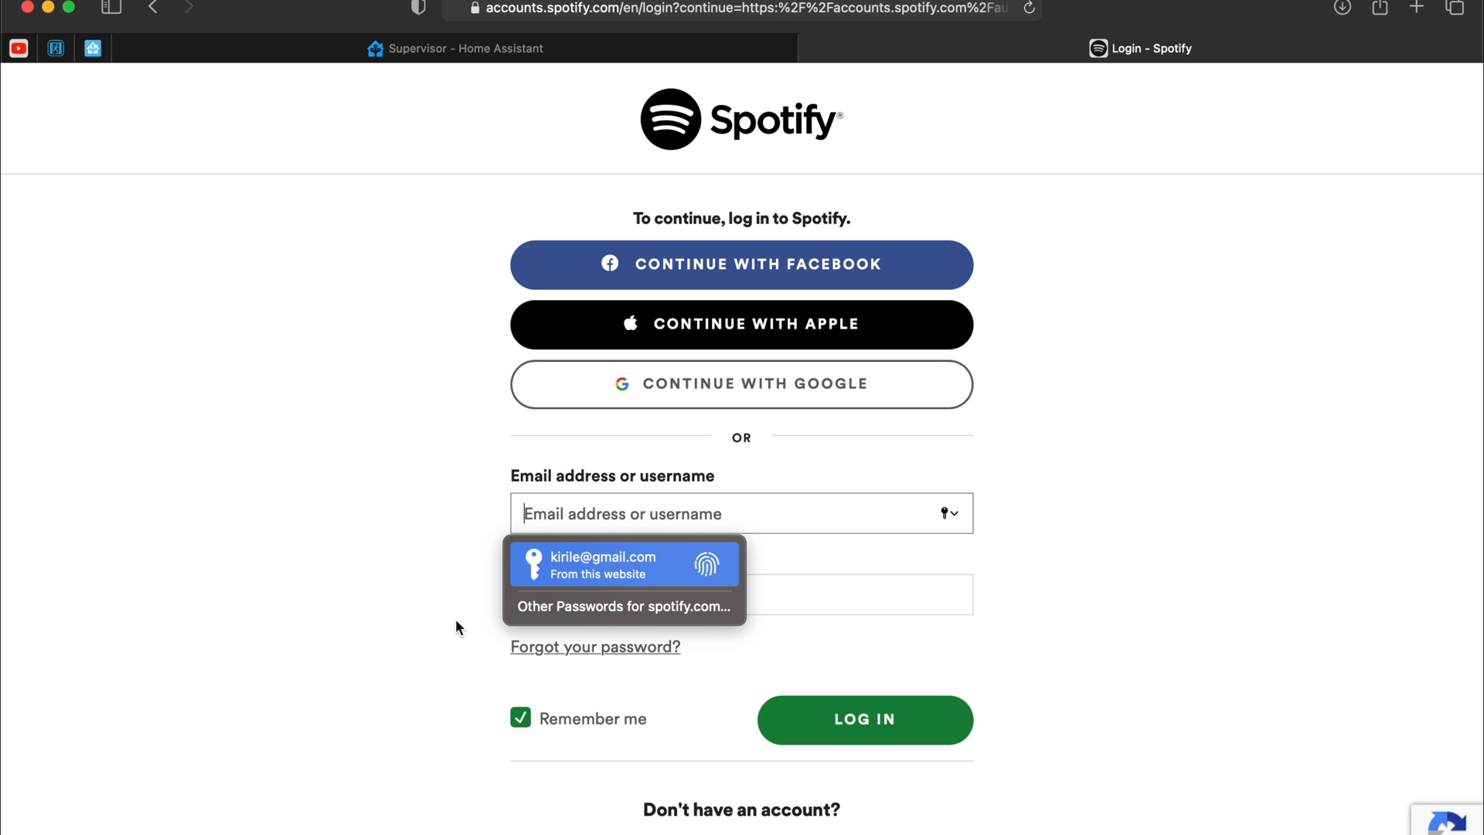
key("Return")
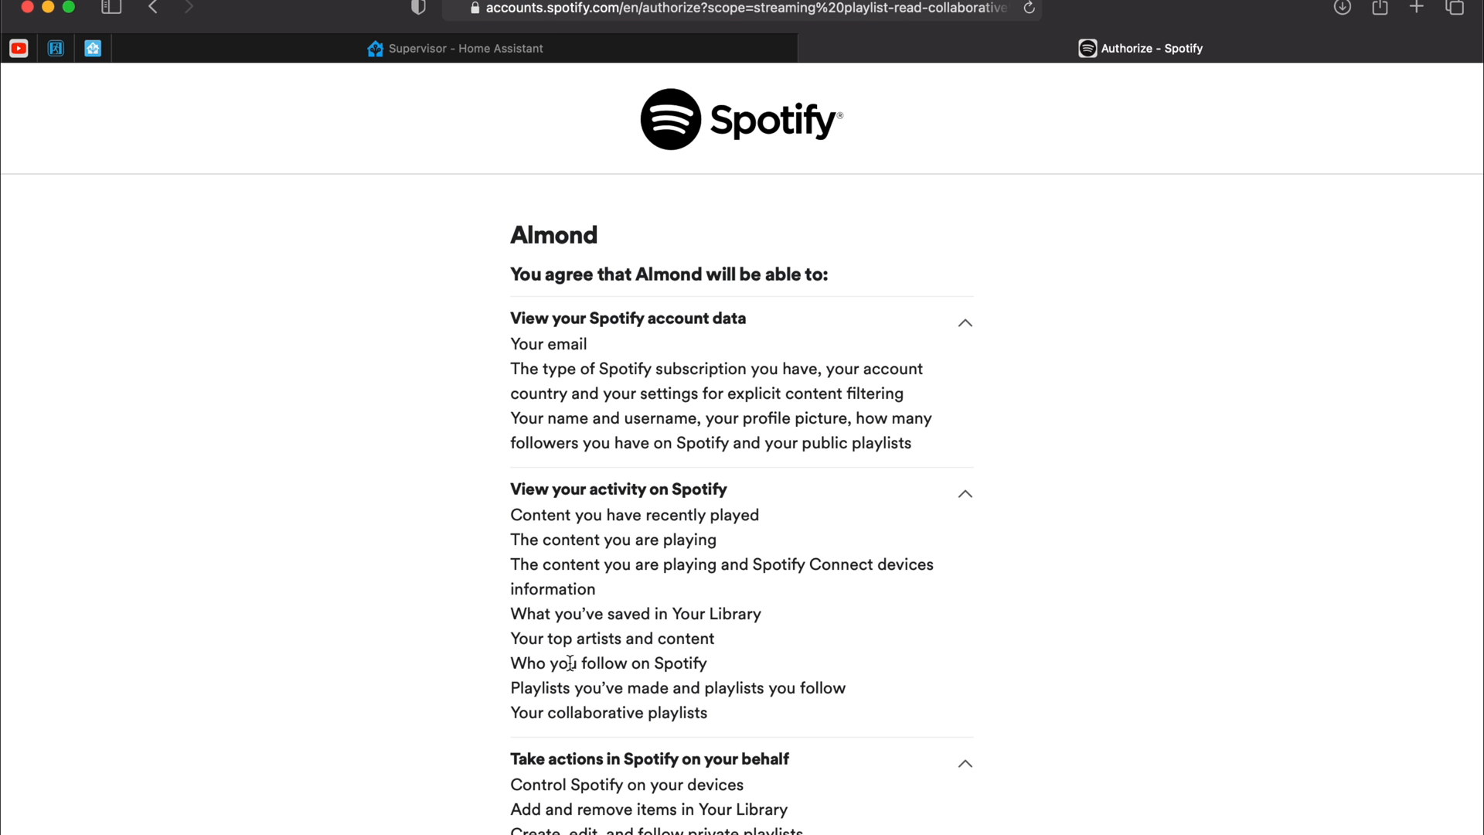
scroll(602, 628, "down", 5)
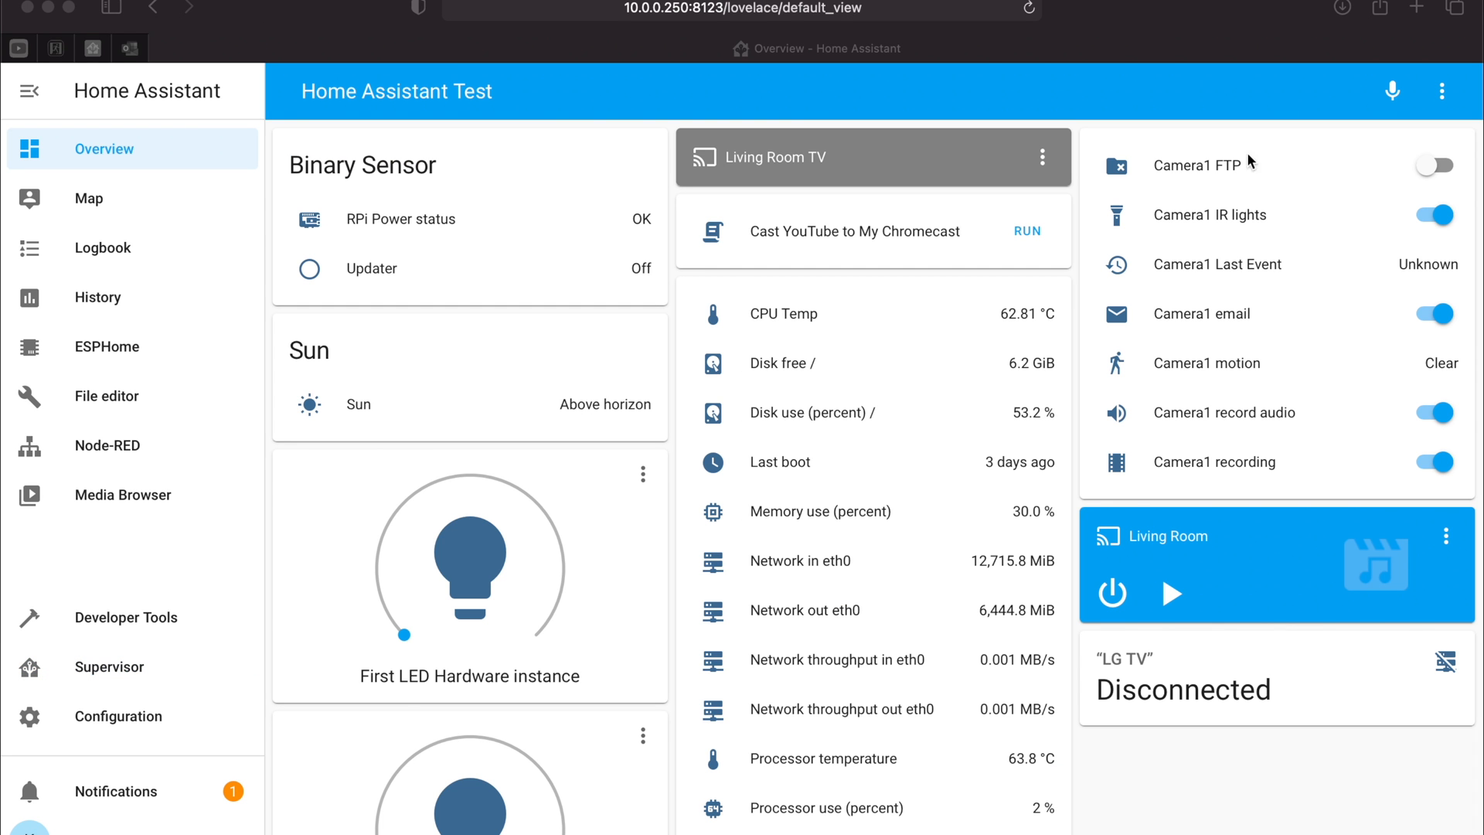
Open the voice assistant from the Overview dashboard, allow microphone access and send "play some music"
left_click(1391, 102)
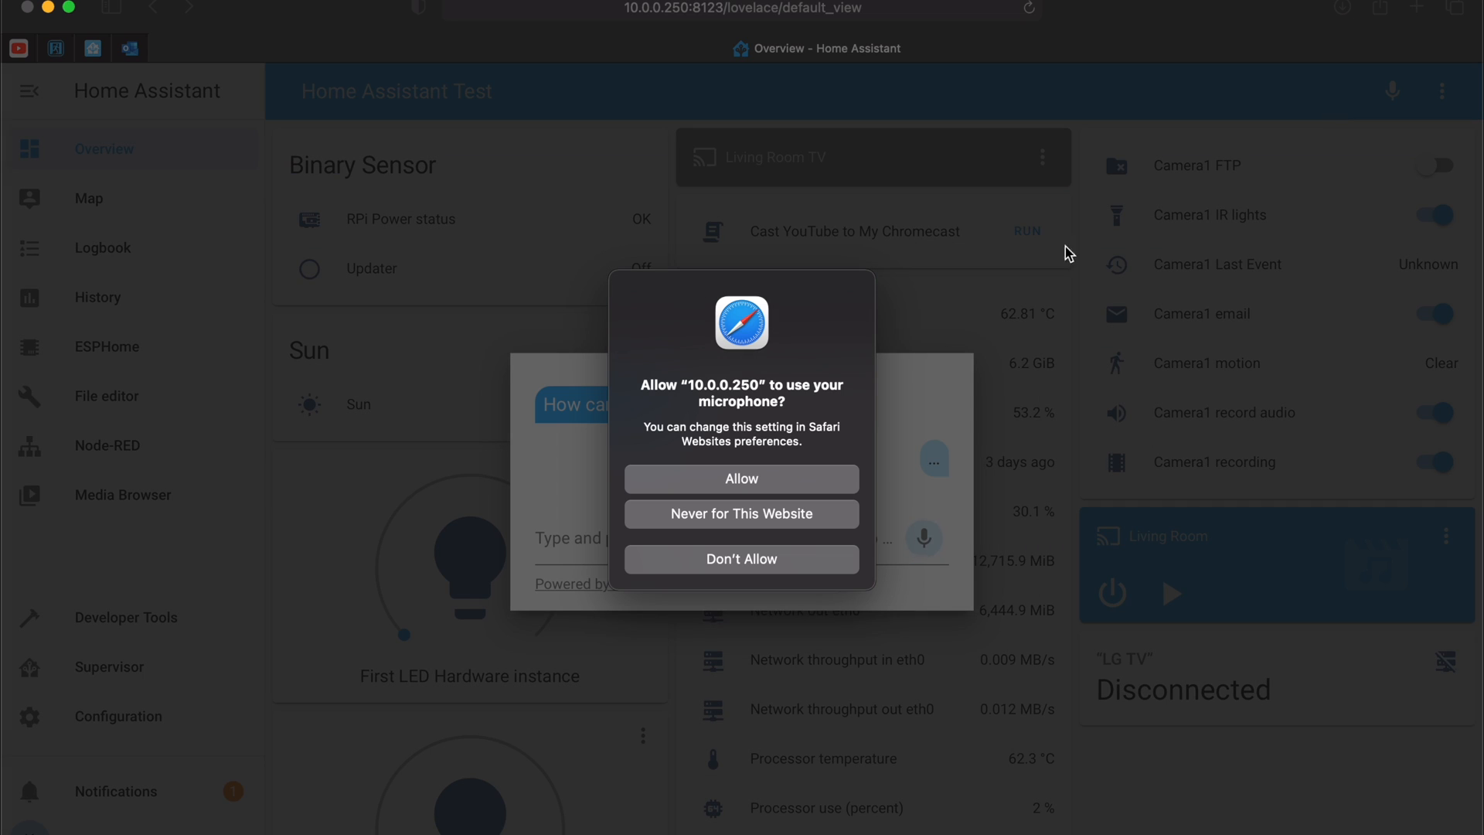
left_click(789, 478)
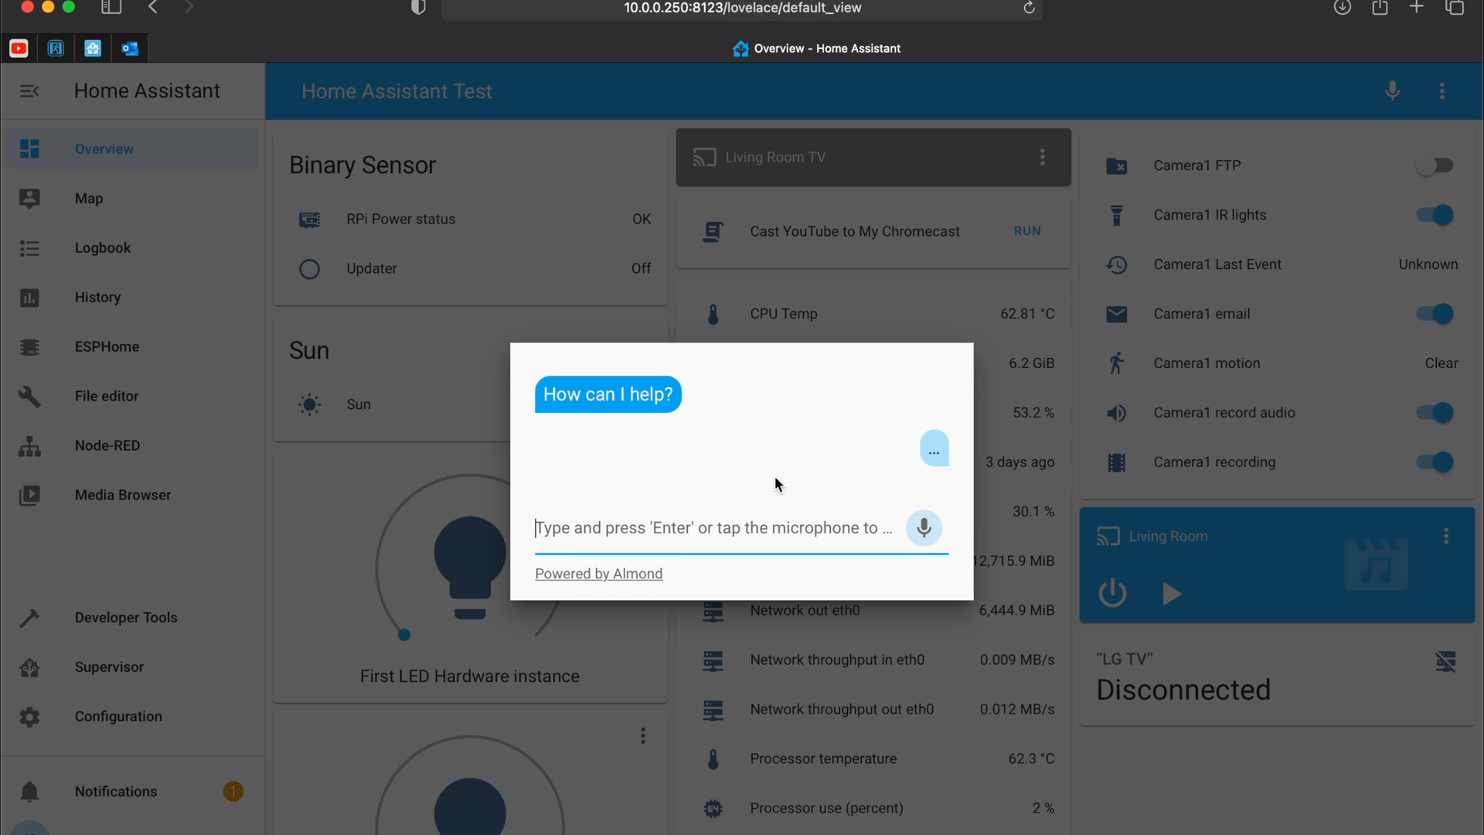
left_click(831, 520)
type("play some mu")
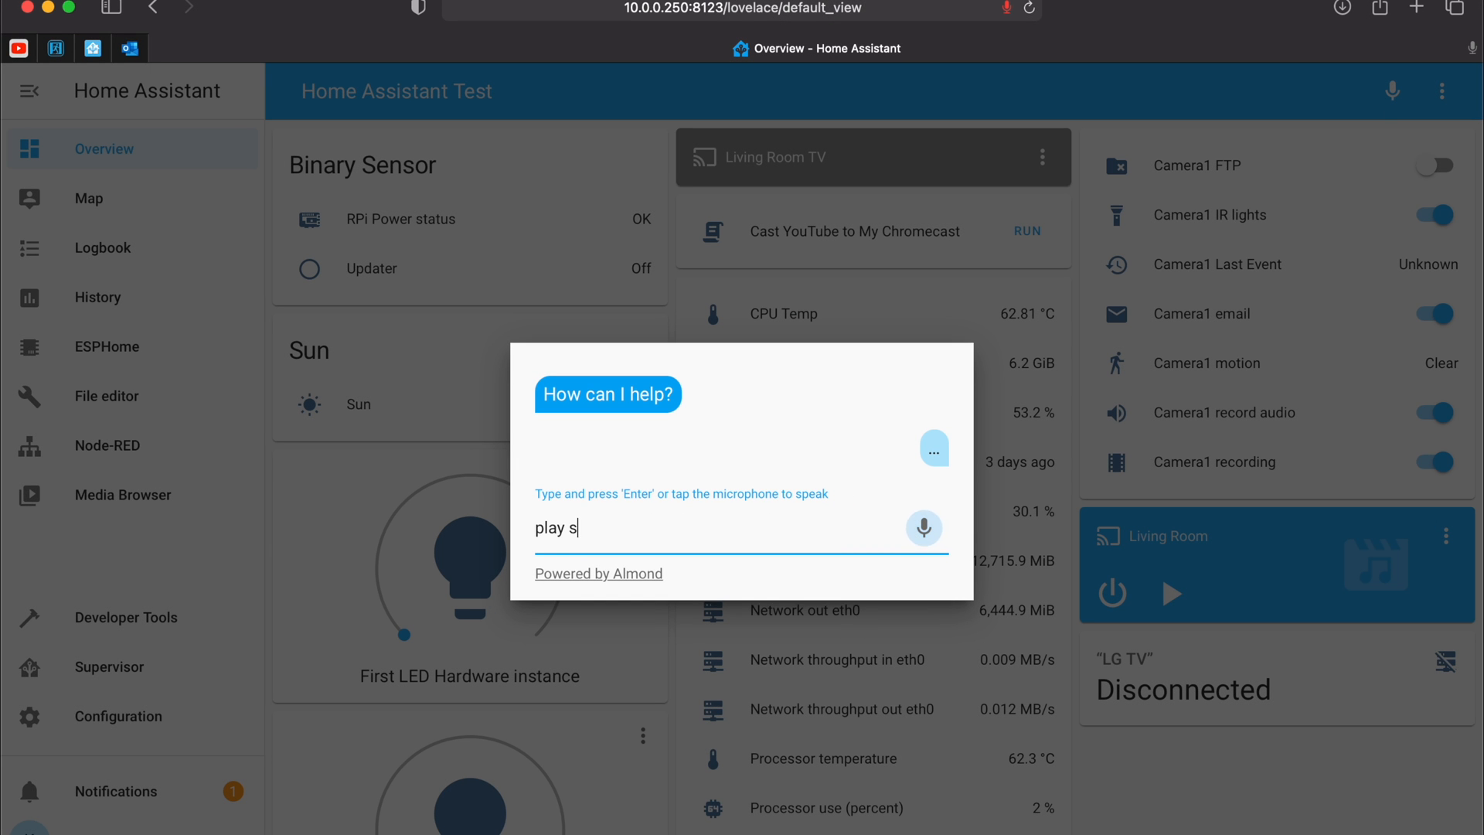
type("sic")
key("Return")
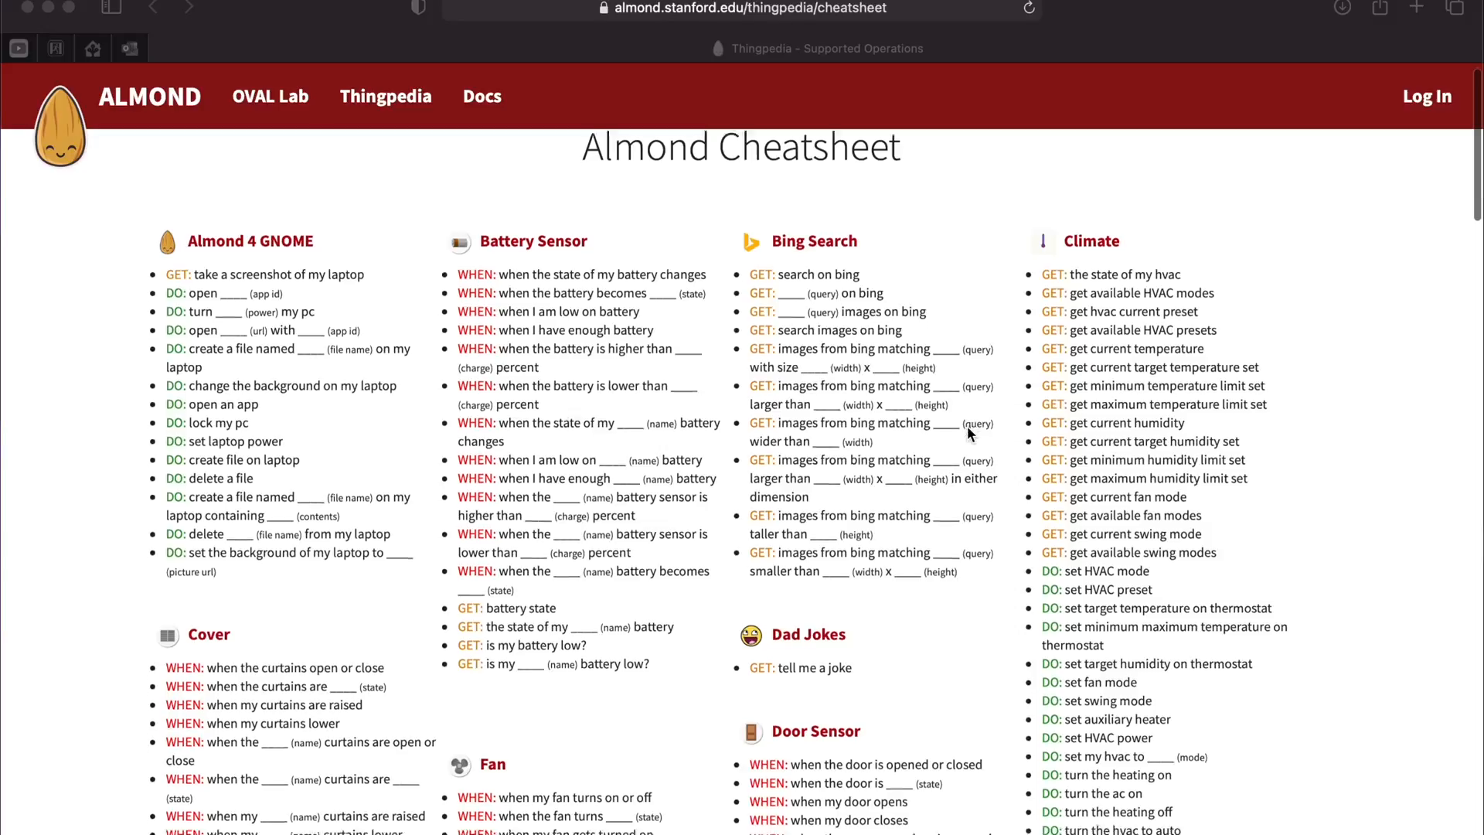
Look through the Almond Cheatsheet for the commands supported by each skill and device type
scroll(969, 429, "down", 6)
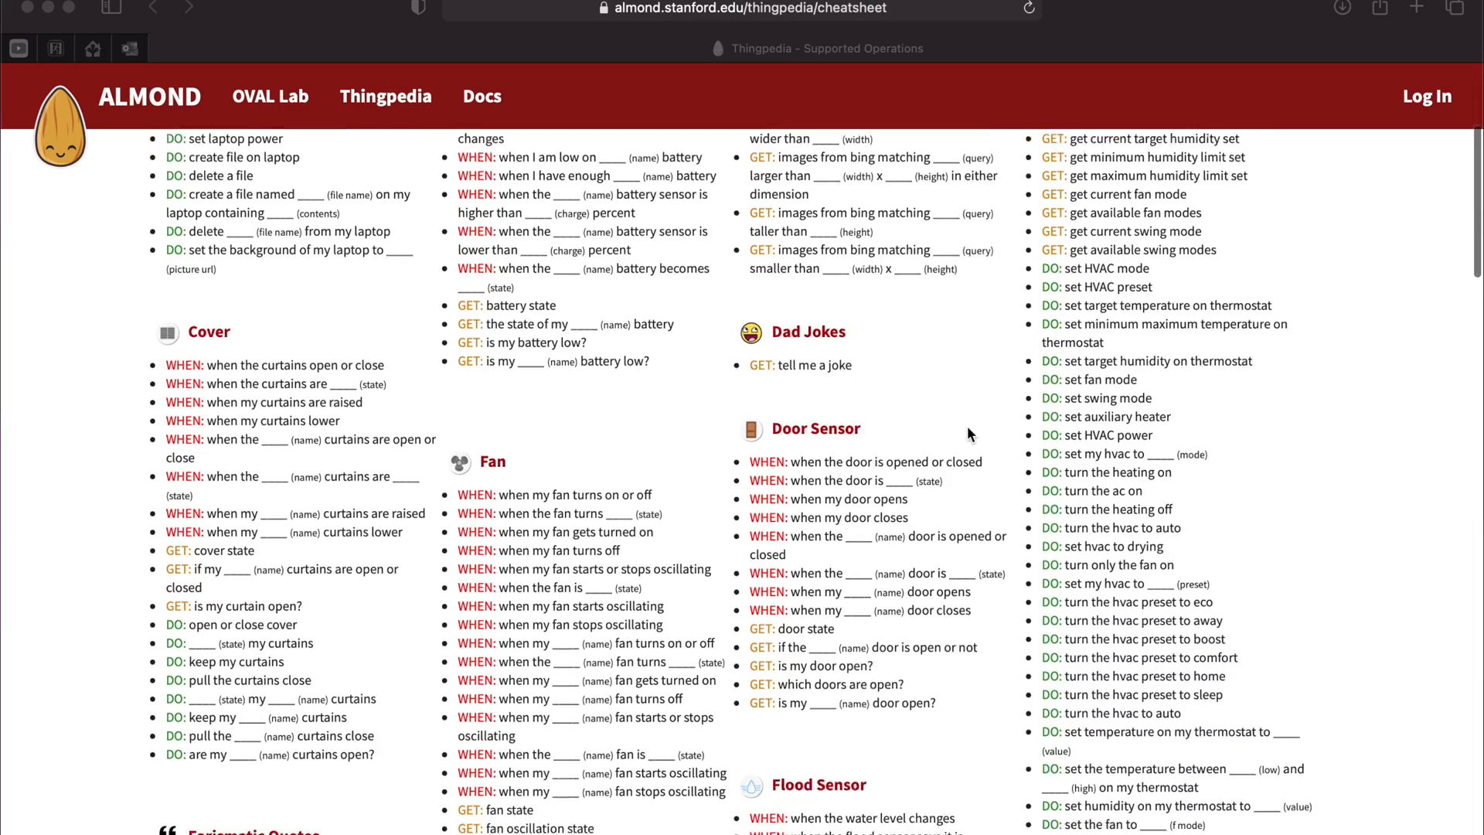
scroll(966, 431, "down", 10)
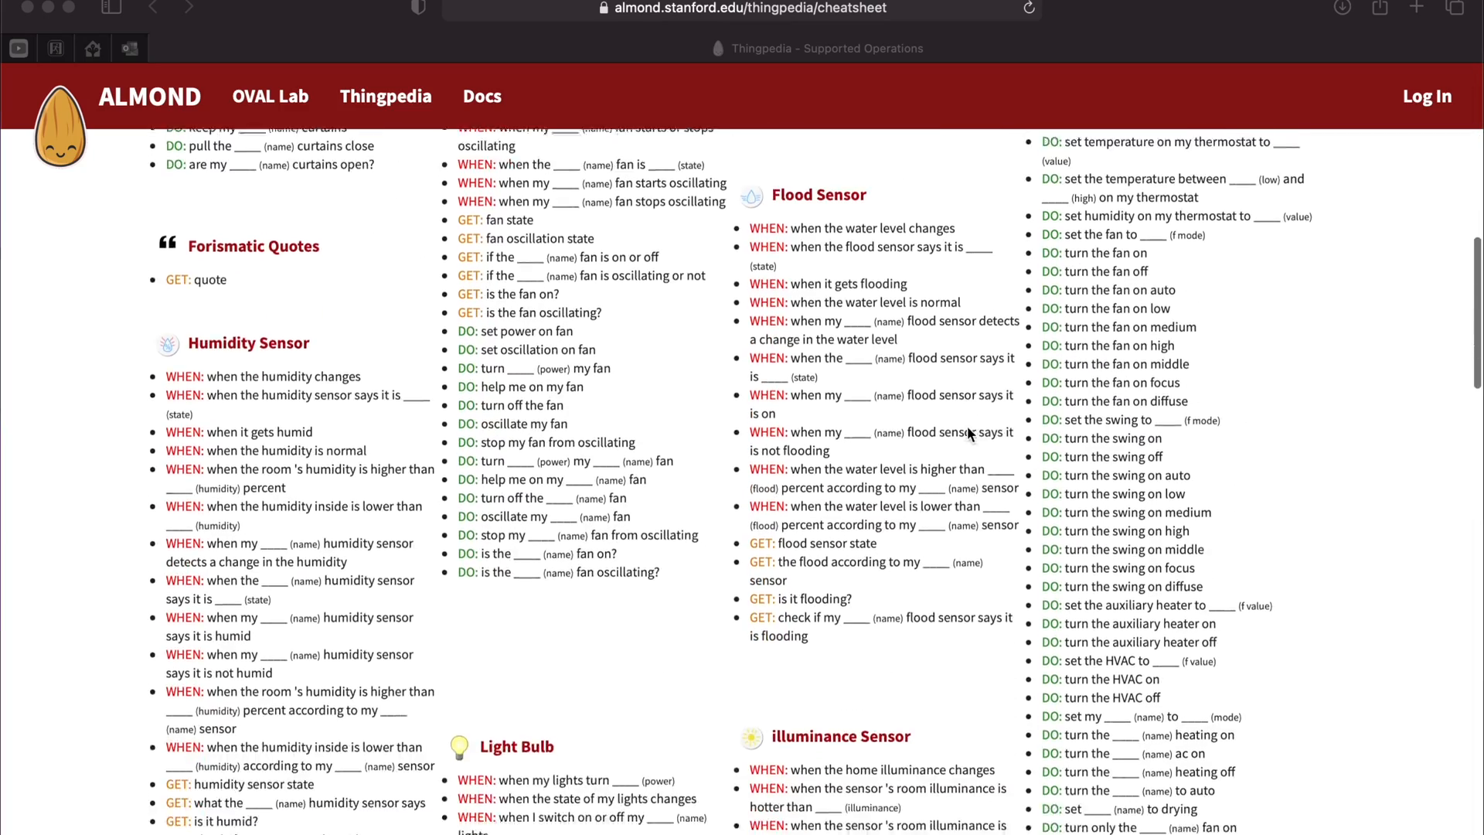
scroll(967, 431, "down", 8)
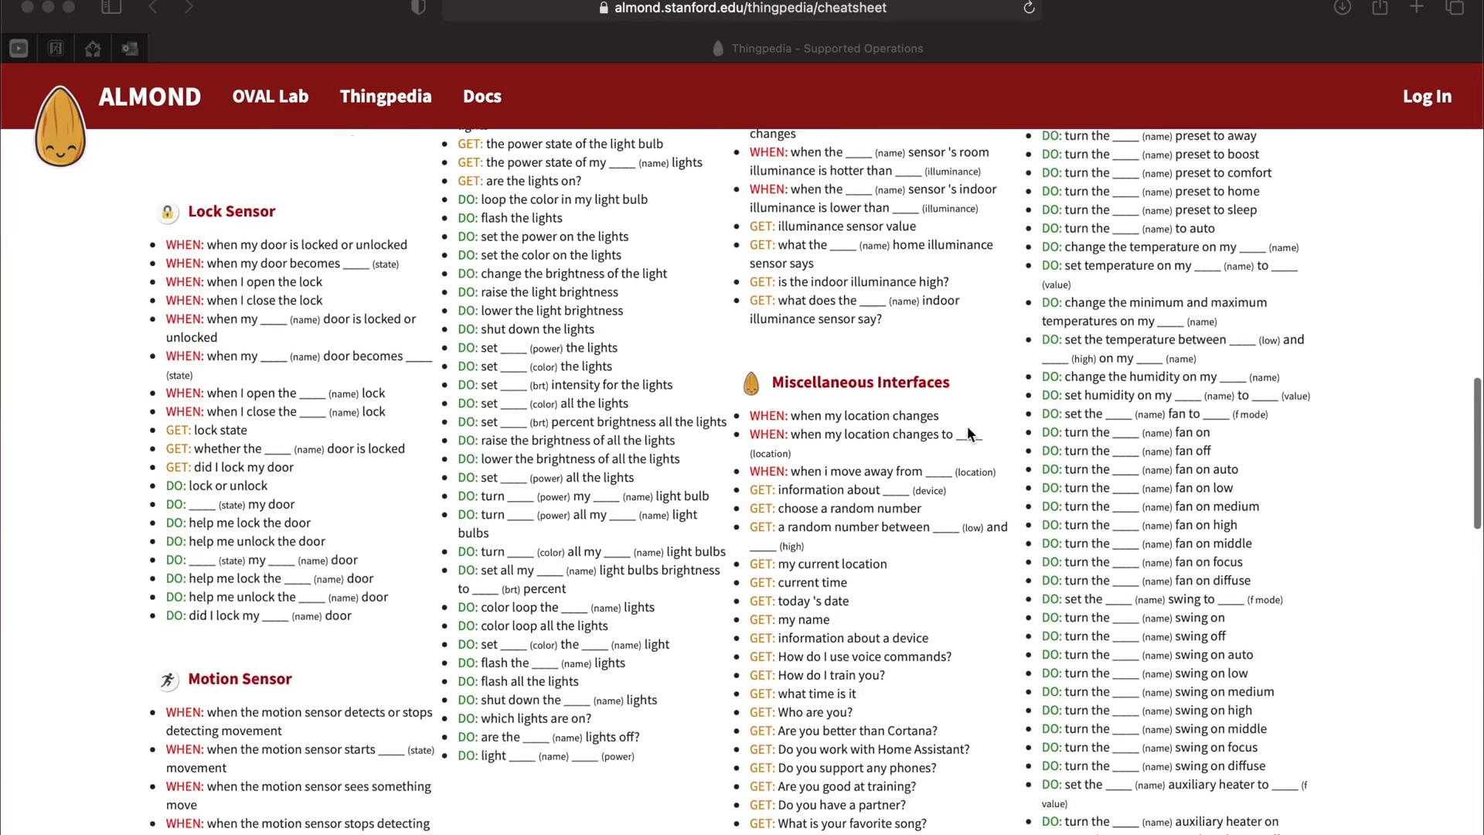
scroll(967, 429, "down", 8)
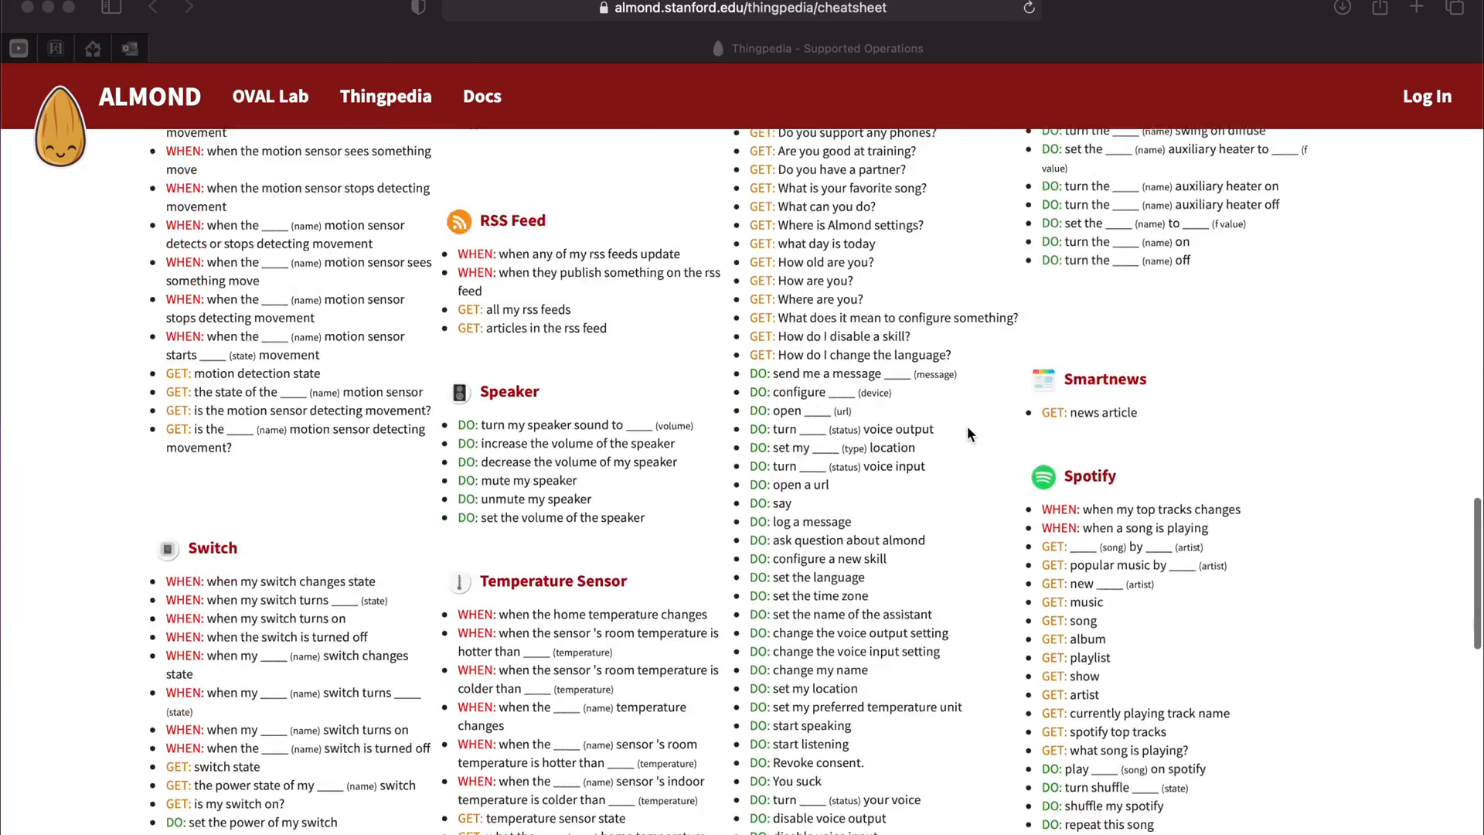